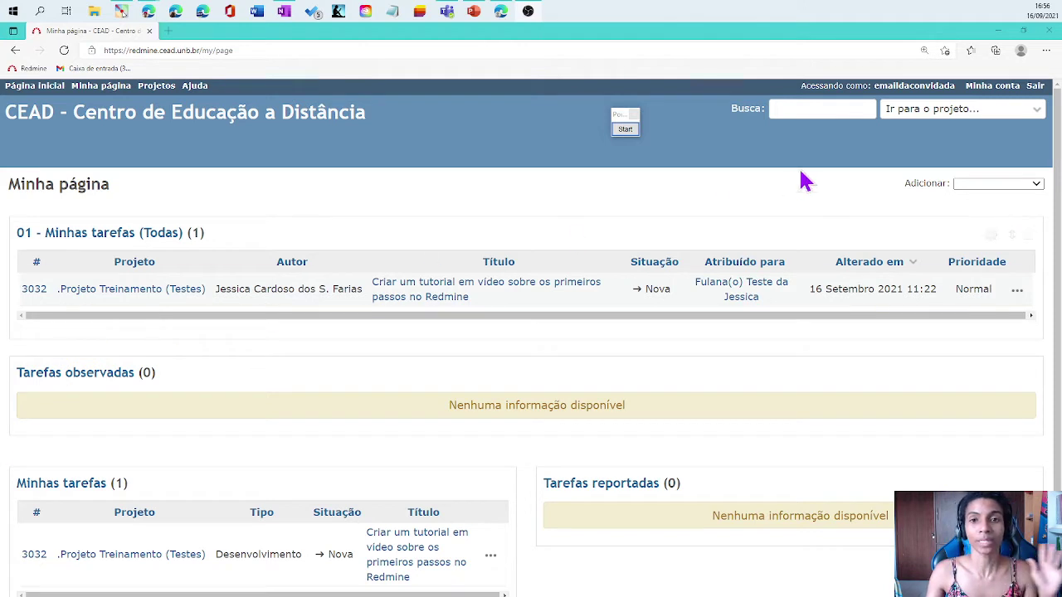
Annotate the Minha página link with a red arrow pointing at it and a red rectangle around it.
left_click(625, 128)
left_click(632, 260)
left_click_drag(25, 383, 112, 89)
left_click(618, 272)
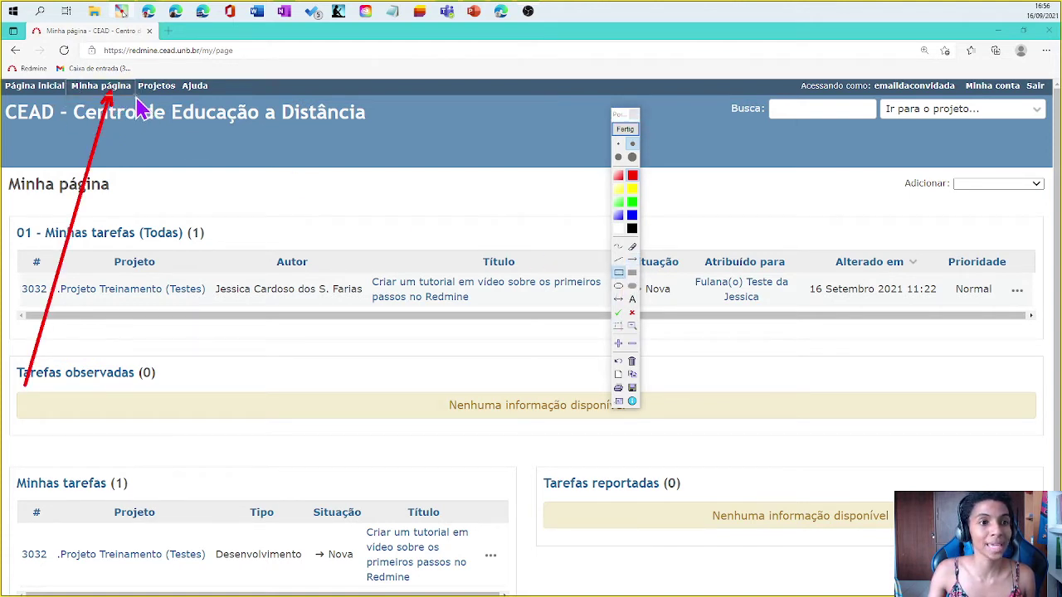
left_click_drag(65, 78, 136, 98)
Draw a red arrow pointing at the end of the page address and end the screen annotation.
left_click(632, 260)
left_click_drag(367, 51, 241, 51)
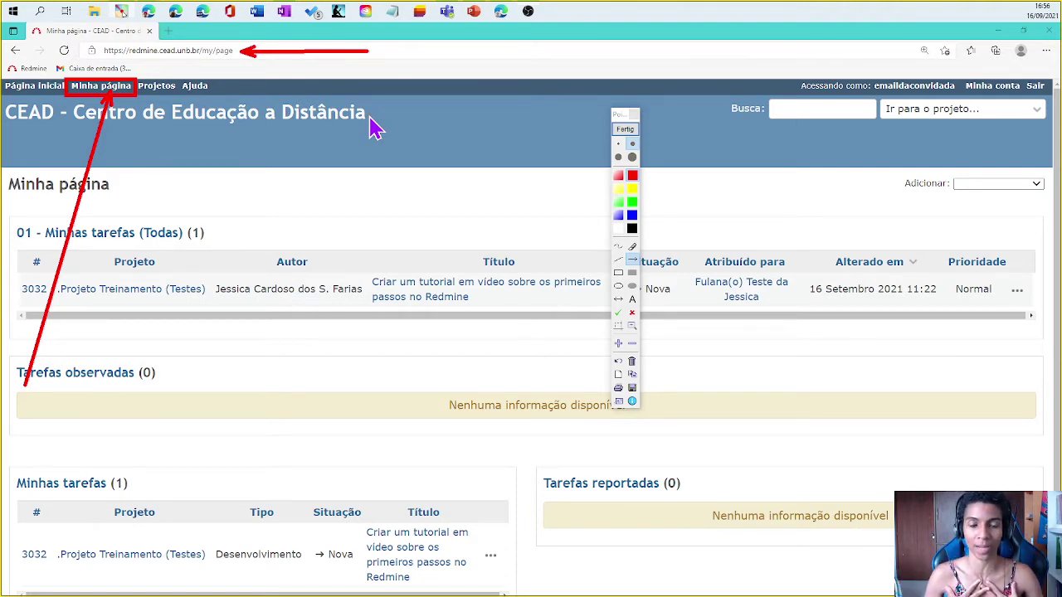
left_click(625, 129)
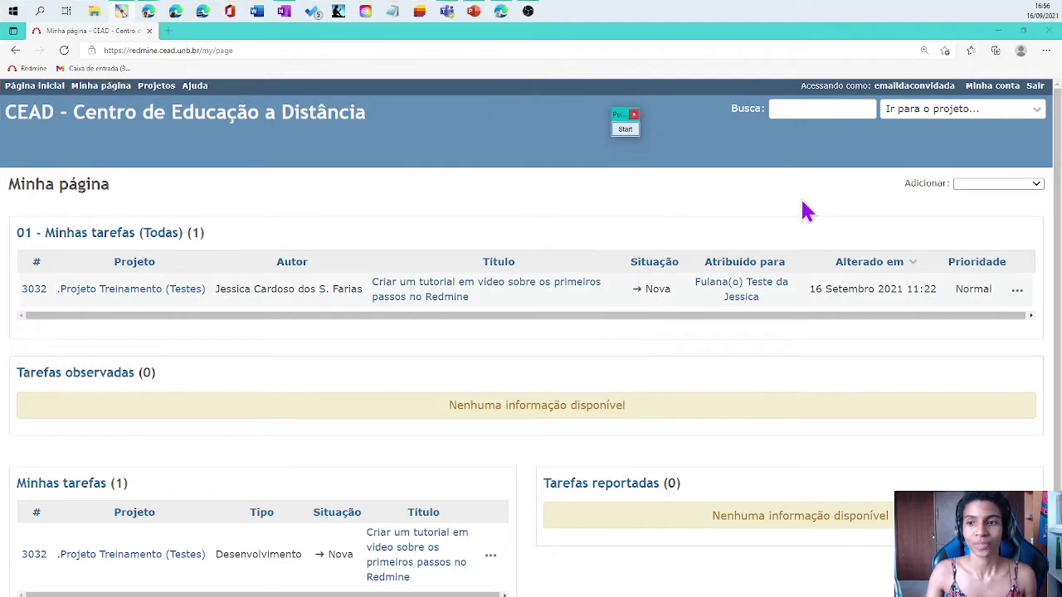
Remove the "01 - Minhas tarefas (Todas)" and "Tarefas observadas" blocks from Minha página.
left_click(1027, 236)
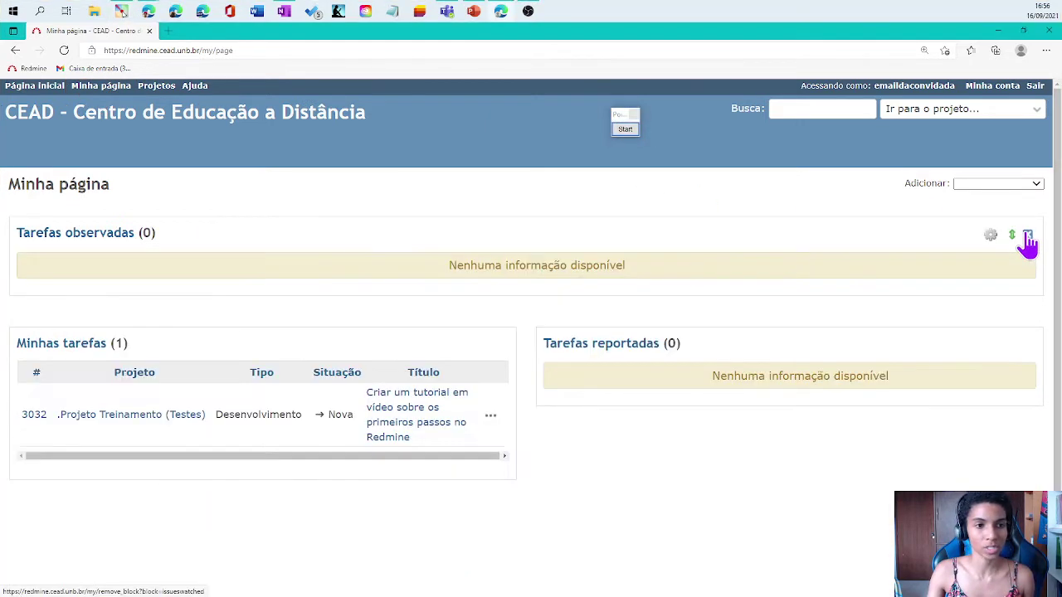
left_click(1028, 238)
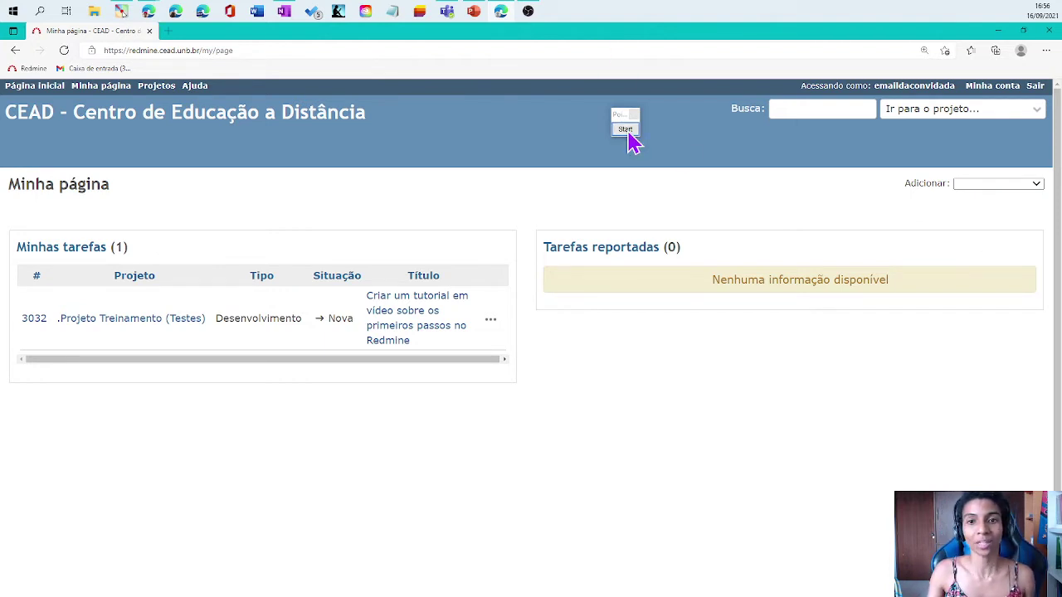
Annotate the Minhas tarefas heading with the red text "TAREFAS ATRIBUÍDAS A MIM" and end the annotation.
left_click_drag(628, 139, 907, 199)
left_click(905, 193)
left_click(910, 357)
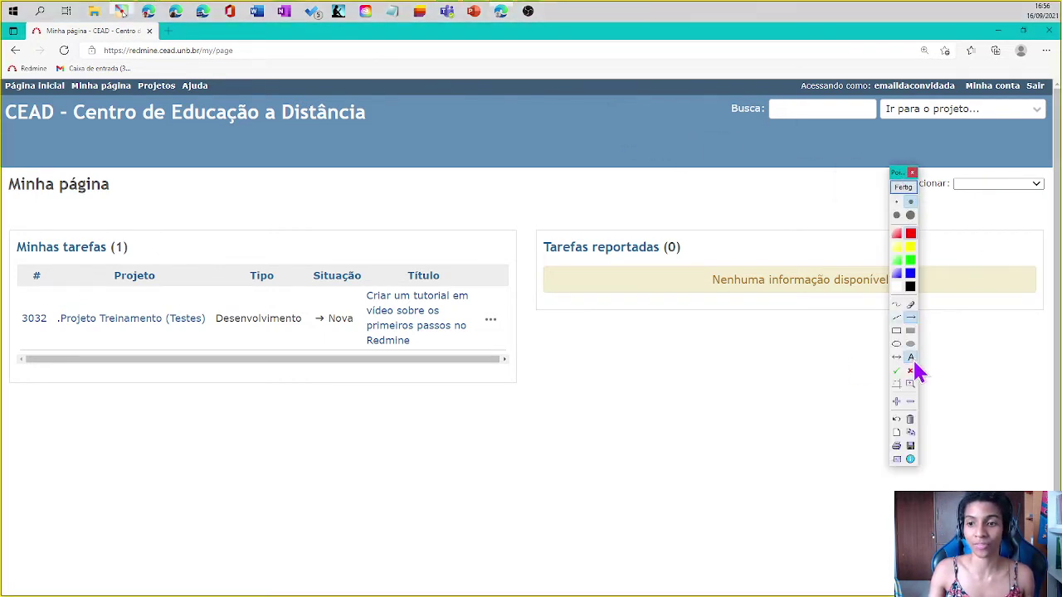
left_click(141, 246)
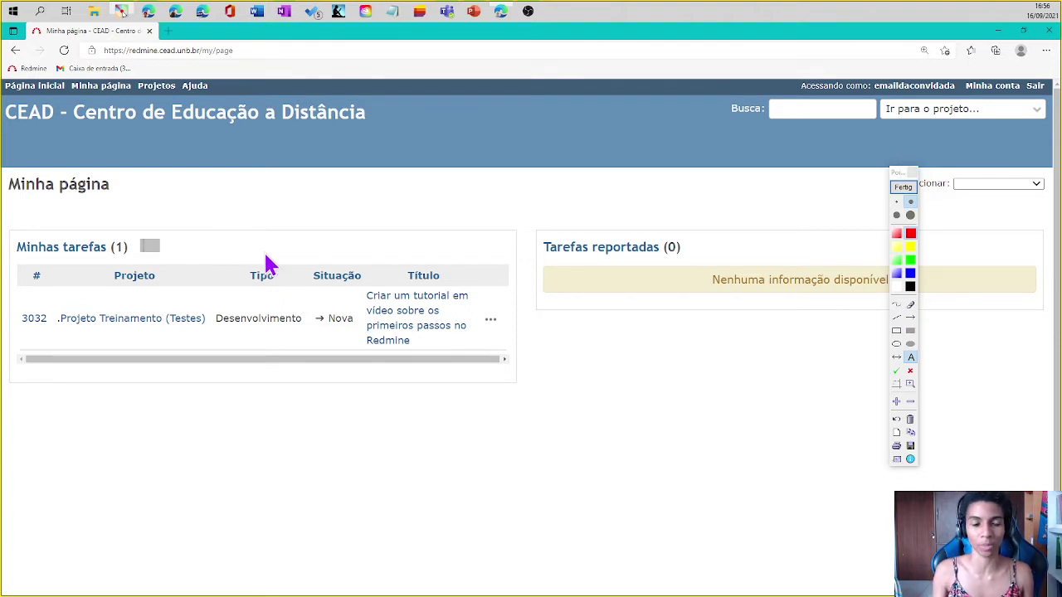
type("TAREFAS A")
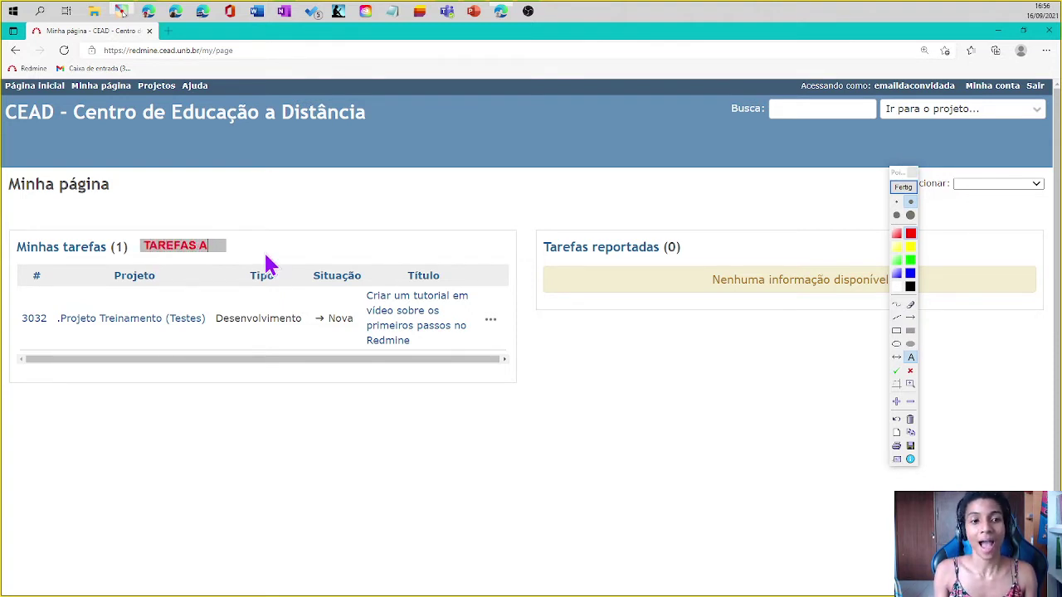
type("TRIBUÍDAS A MIM")
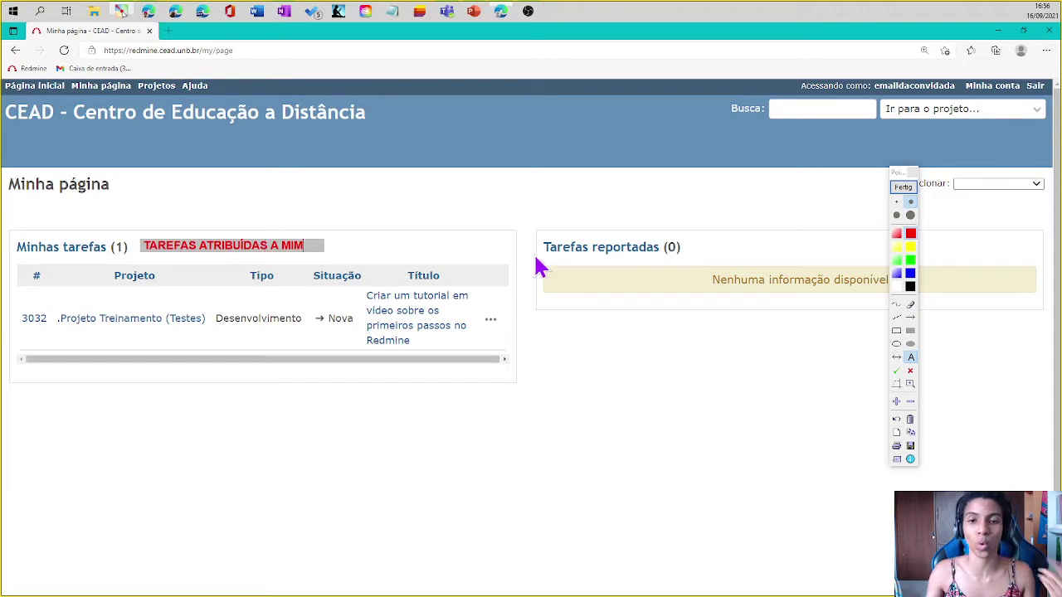
left_click(907, 188)
Annotate the Tarefas reportadas heading with the red text "TAREFAS QUE EU CRIEI! SOU AUTORA!" and end the annotation.
left_click(909, 192)
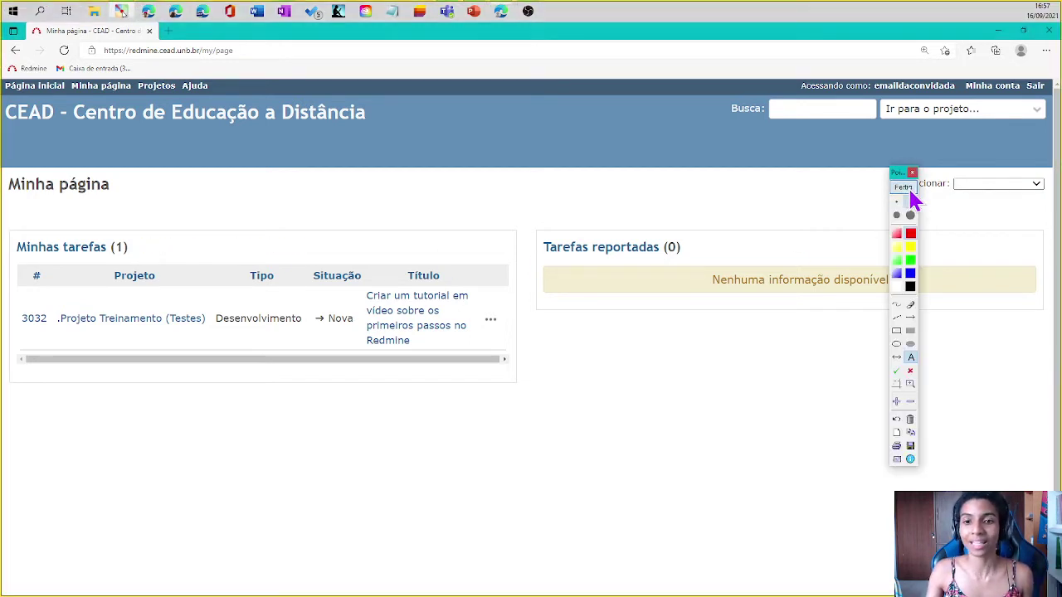
left_click(686, 242)
type("TAREFAS QUE E")
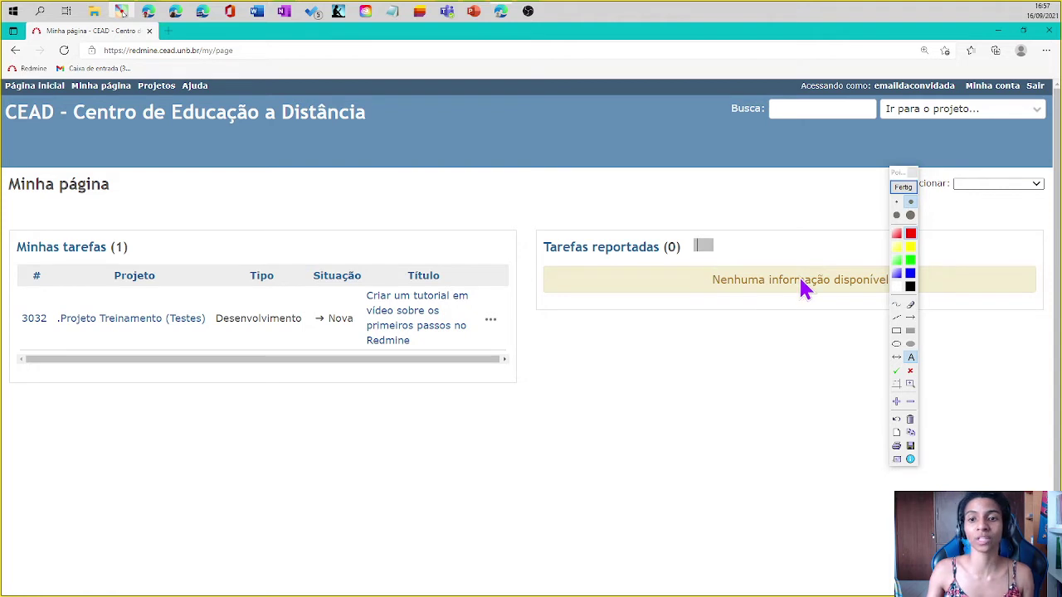
type("U CRI")
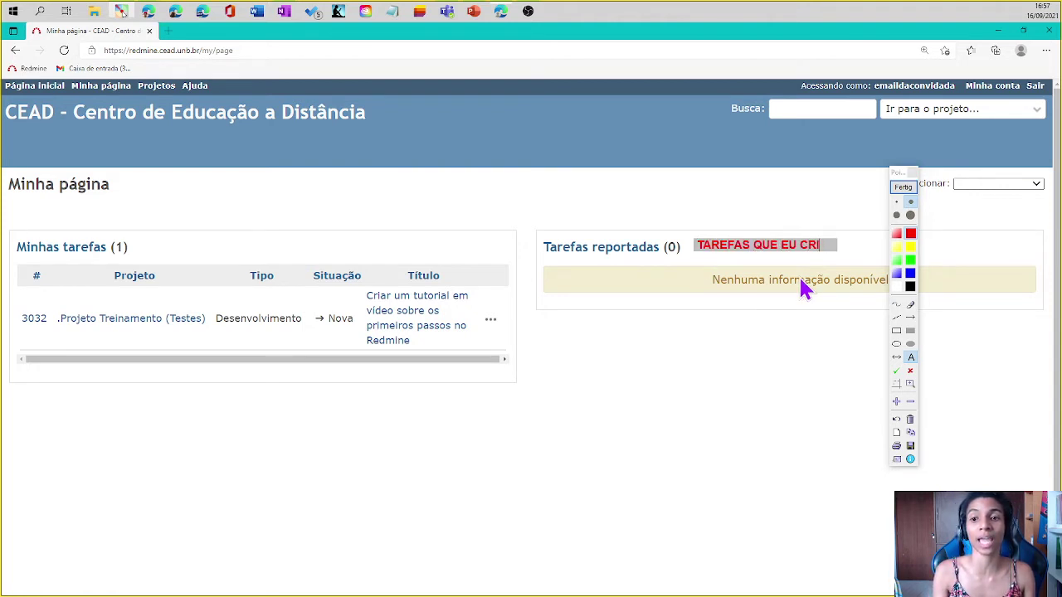
type("EI! SOU AUTORA!")
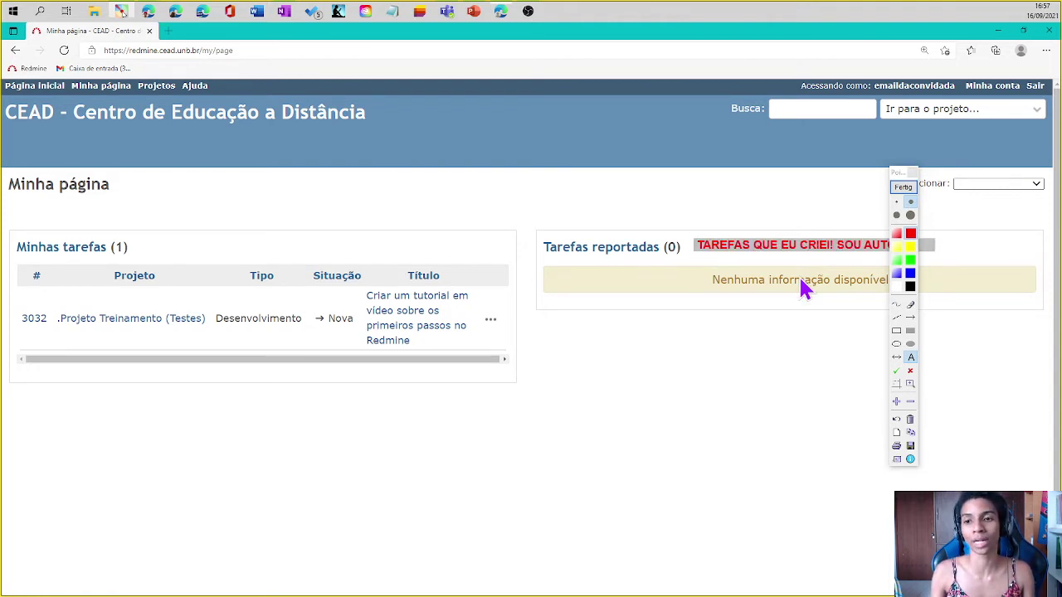
left_click_drag(903, 175, 365, 171)
left_click(540, 181)
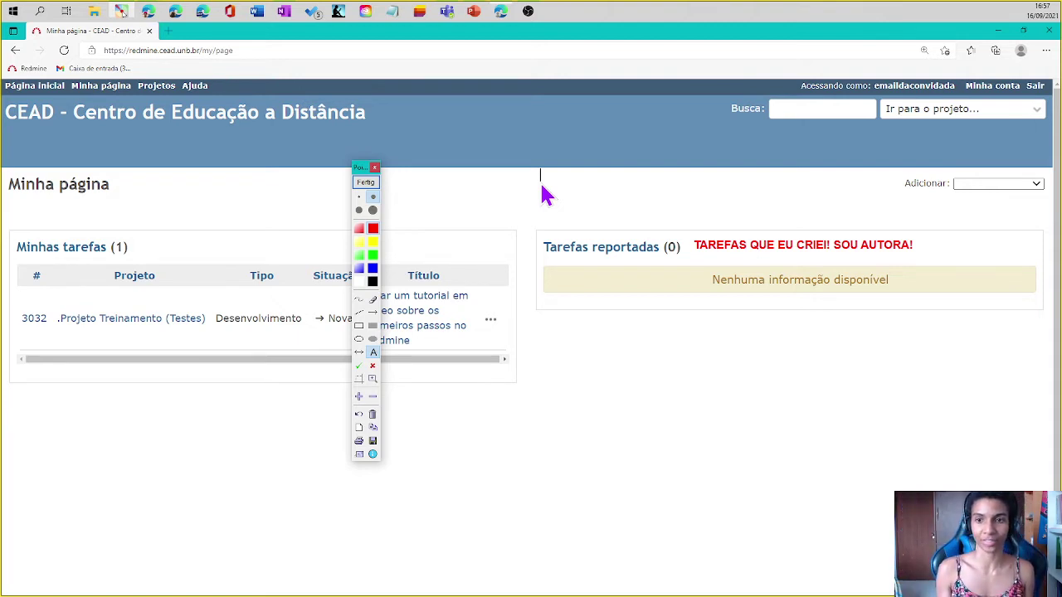
left_click(365, 182)
left_click_drag(362, 168, 707, 454)
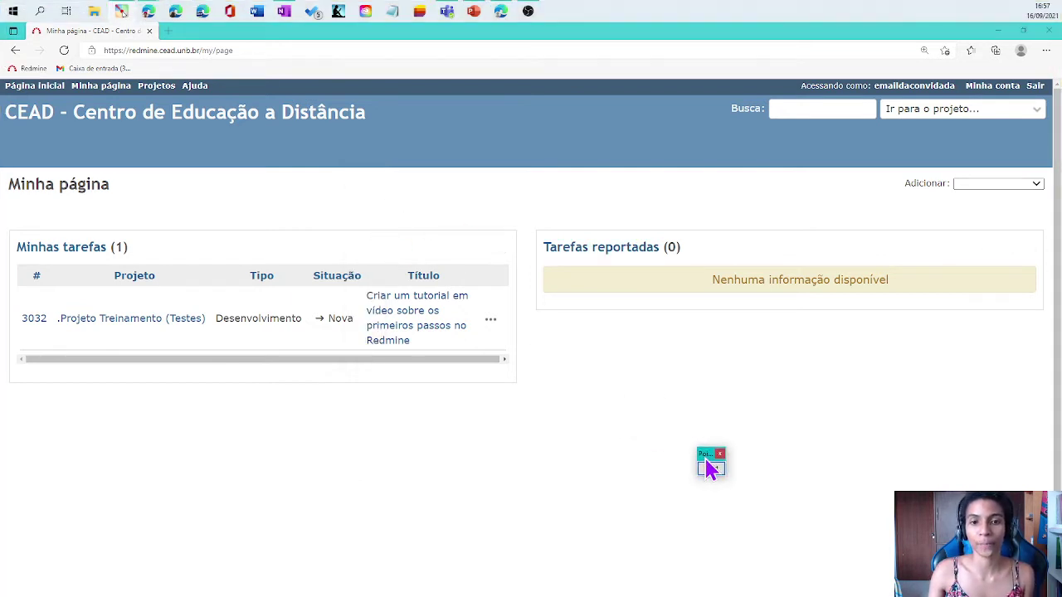
Move the Tarefas reportadas and Minhas tarefas blocks into the full-width area, with Minhas tarefas above.
left_click(950, 257)
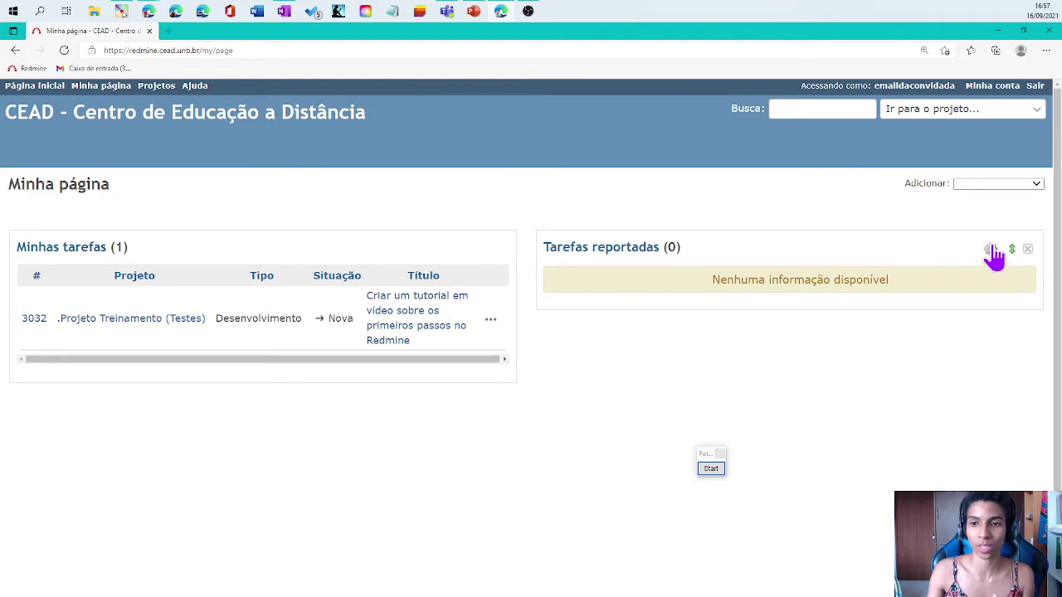
left_click_drag(1015, 252, 777, 214)
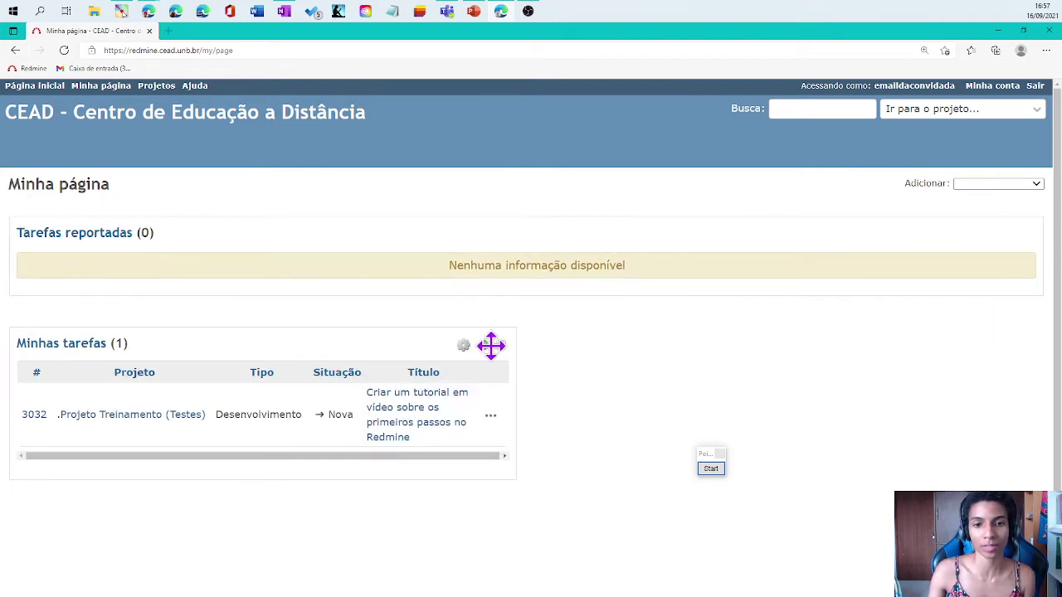
left_click_drag(491, 346, 696, 226)
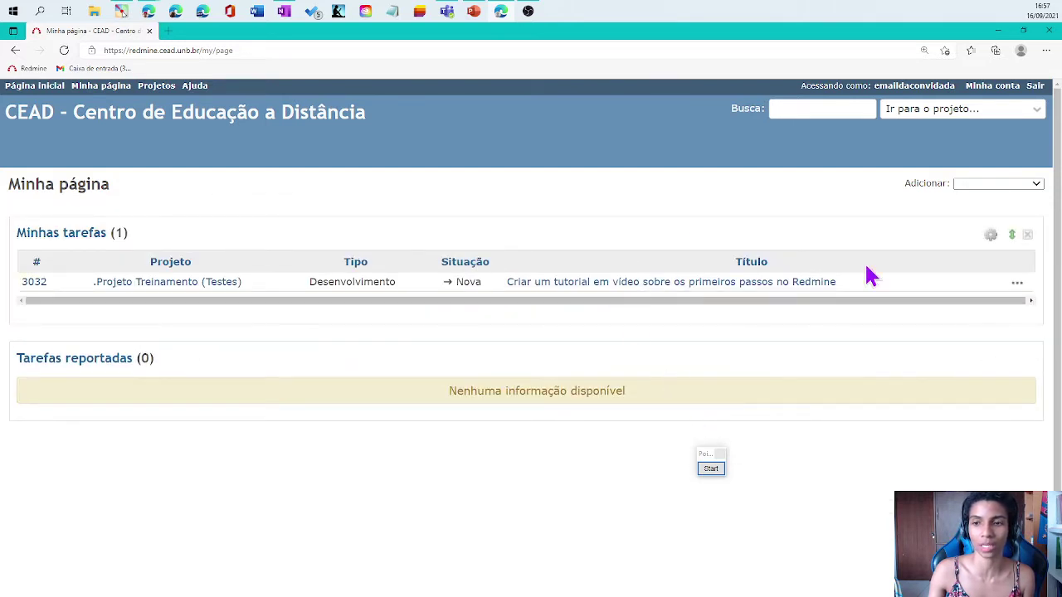
Move the Minhas tarefas block to the second column below Tarefas reportadas and remove it from the page.
left_click_drag(1009, 233, 507, 476)
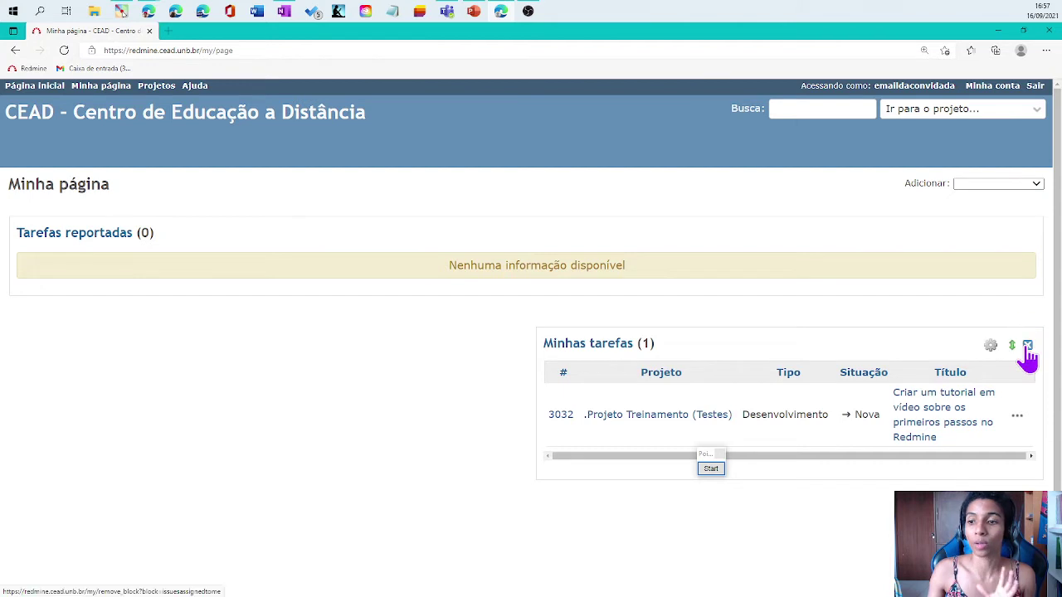
left_click(1027, 346)
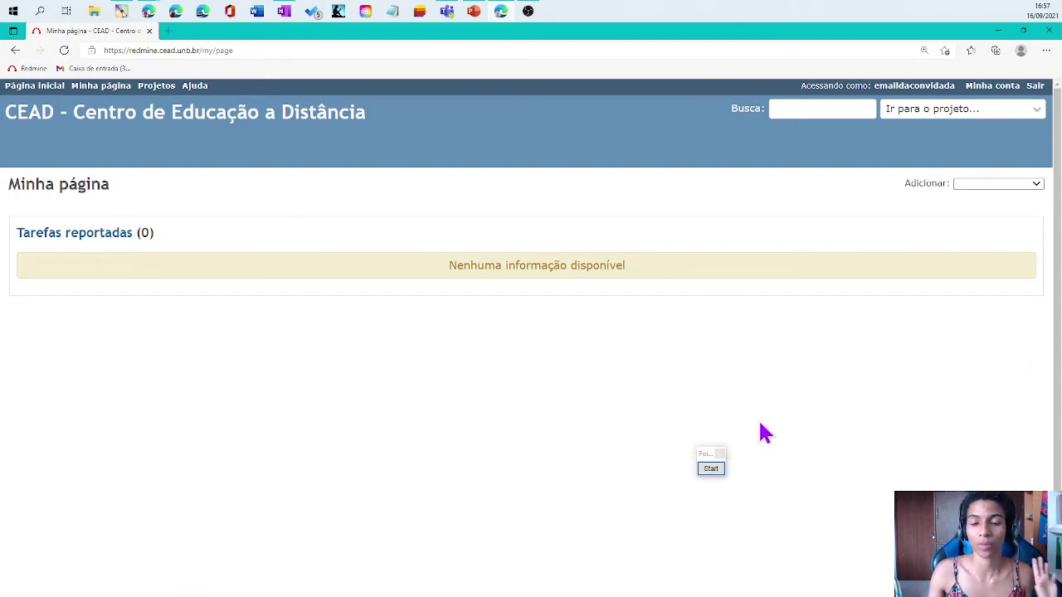
Draw a red arrow pointing at the Adicionar list and end the screen annotation.
mouse_move(711, 468)
left_mouse_down()
mouse_move(561, 123)
mouse_move(534, 135)
left_mouse_up()
left_click(533, 132)
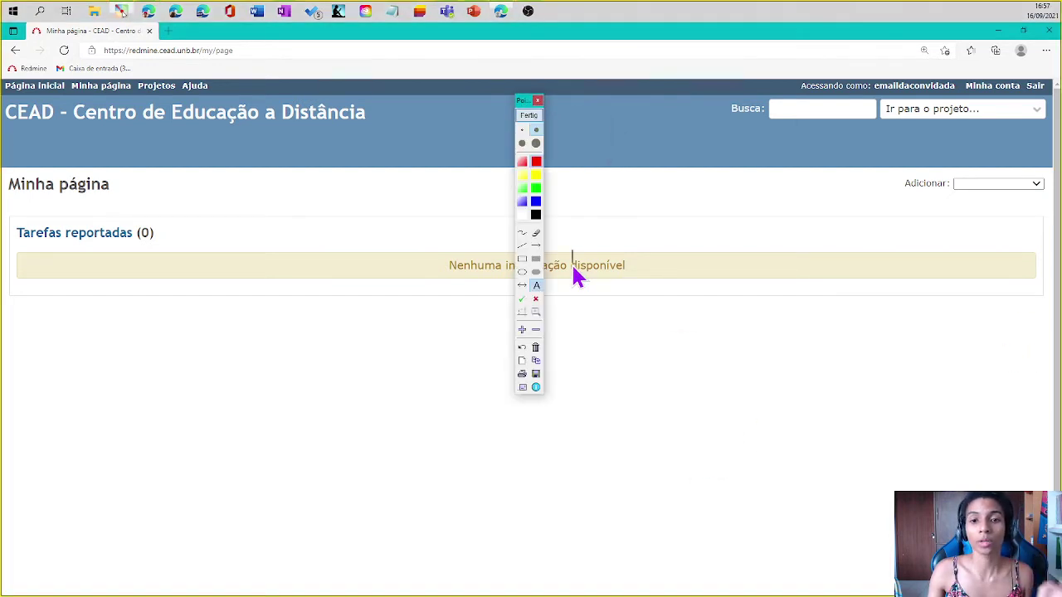
left_click(536, 246)
left_click_drag(662, 202, 900, 187)
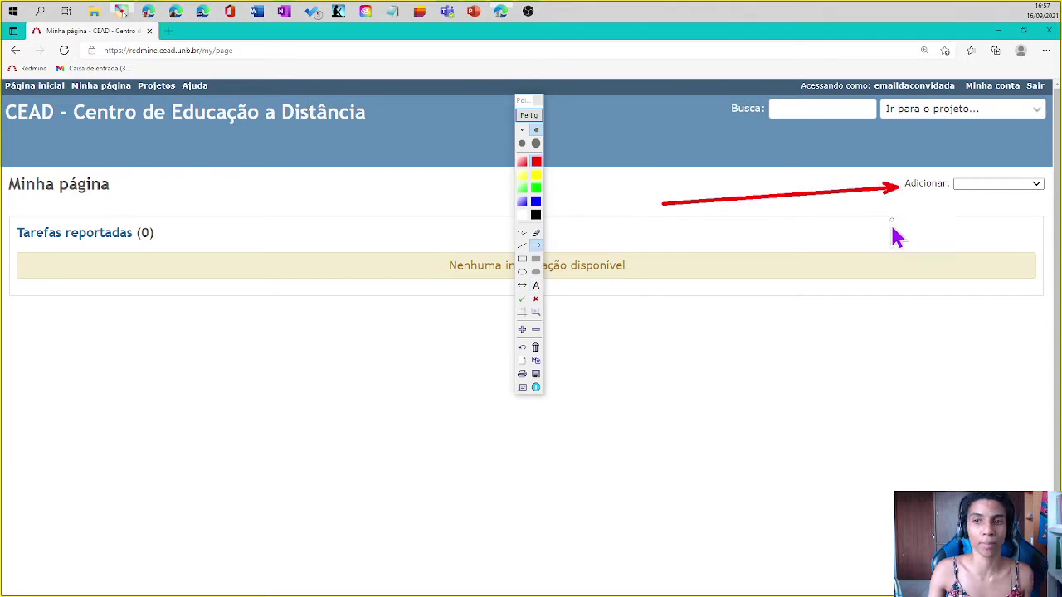
left_click(535, 116)
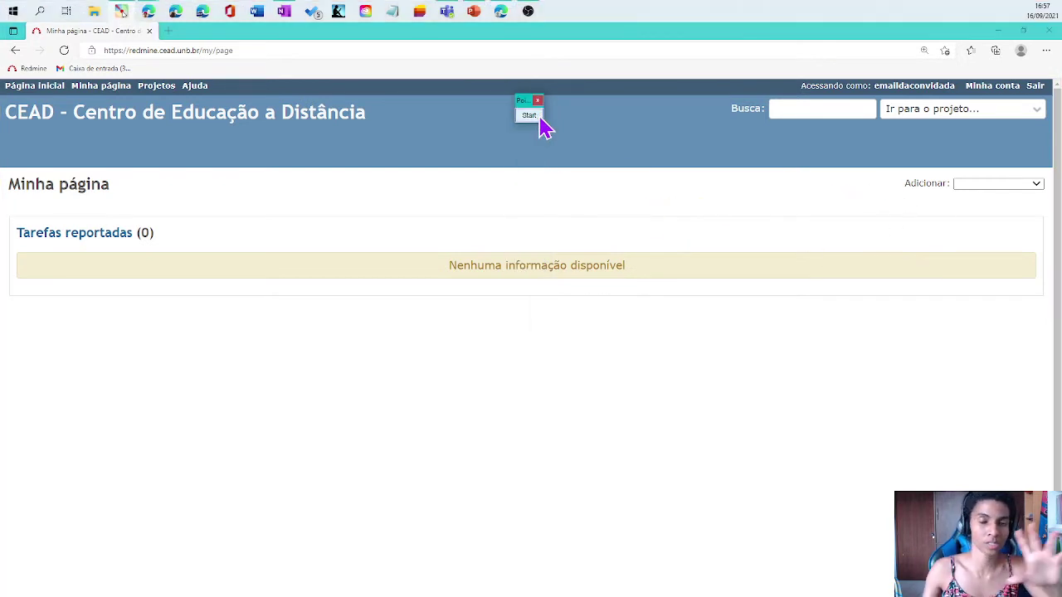
Add the Minhas tarefas block back to Minha página.
left_click(980, 185)
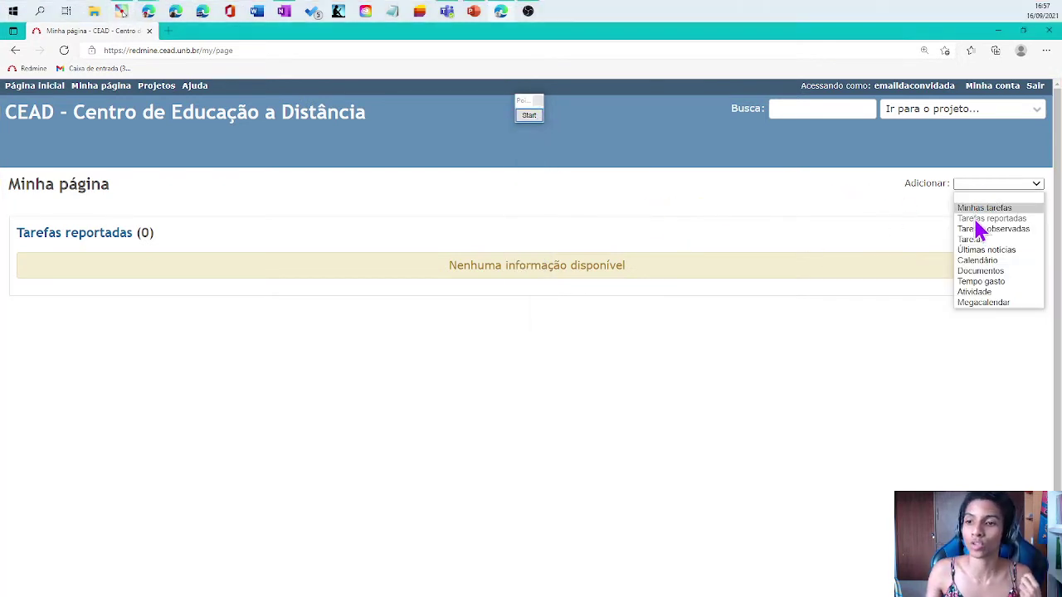
left_click(984, 209)
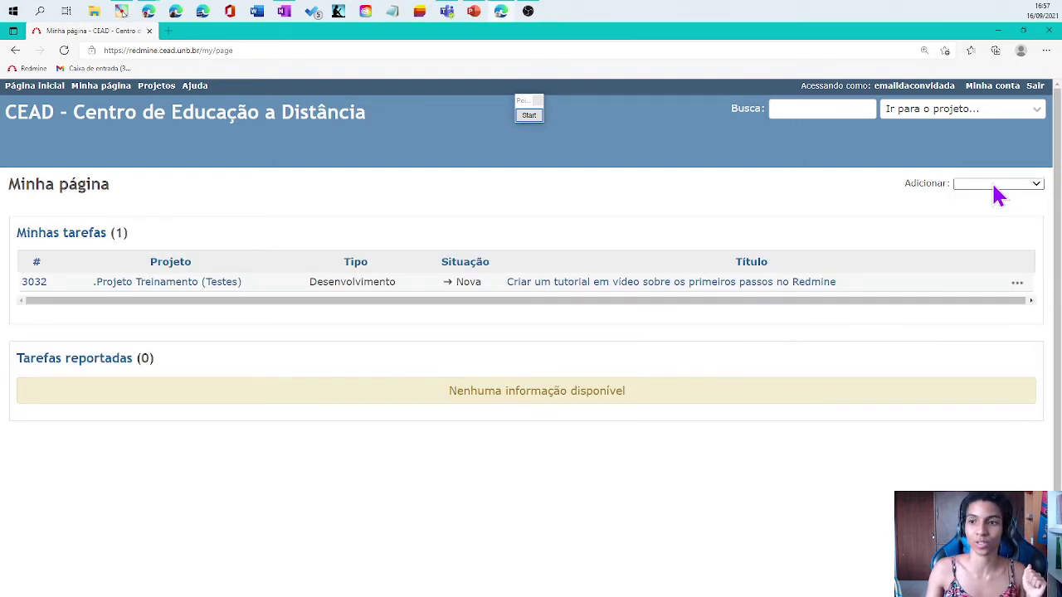
Add the Tarefas observadas, Últimas notícias, Calendário and Documentos blocks to Minha página.
left_click(993, 186)
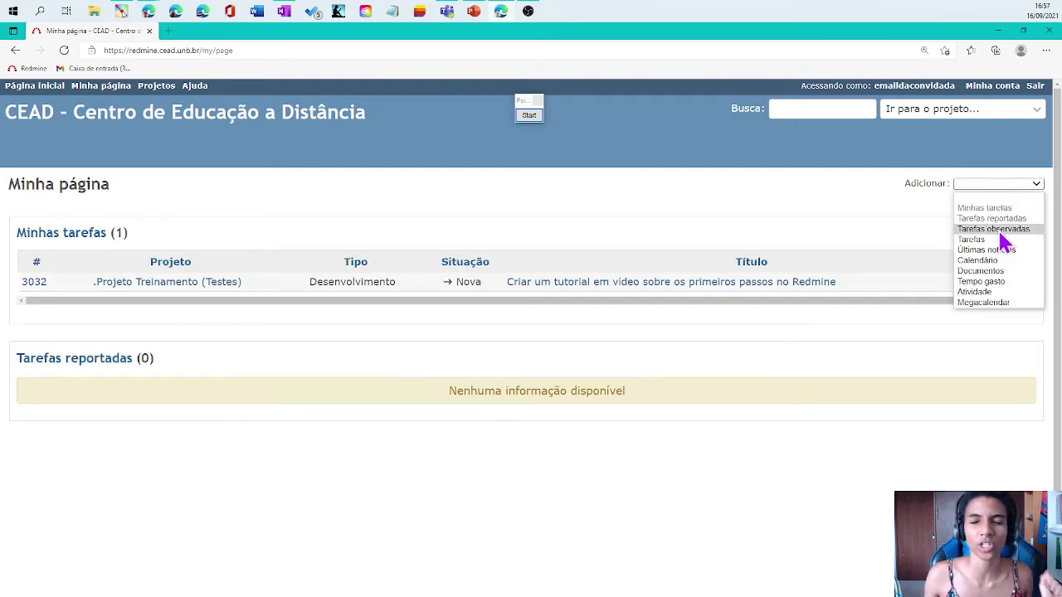
left_click(1000, 233)
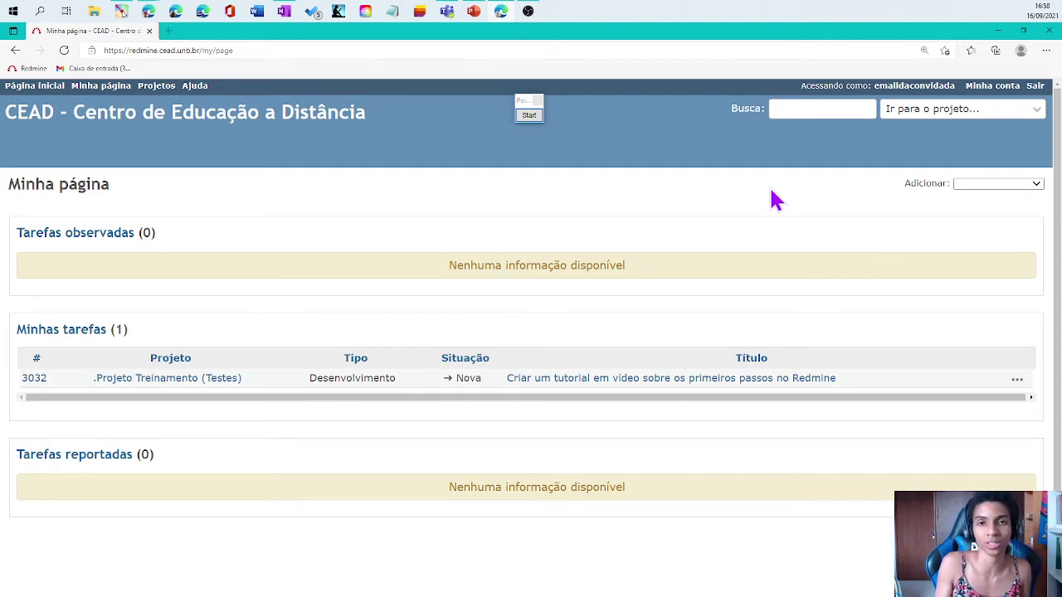
left_click(1005, 186)
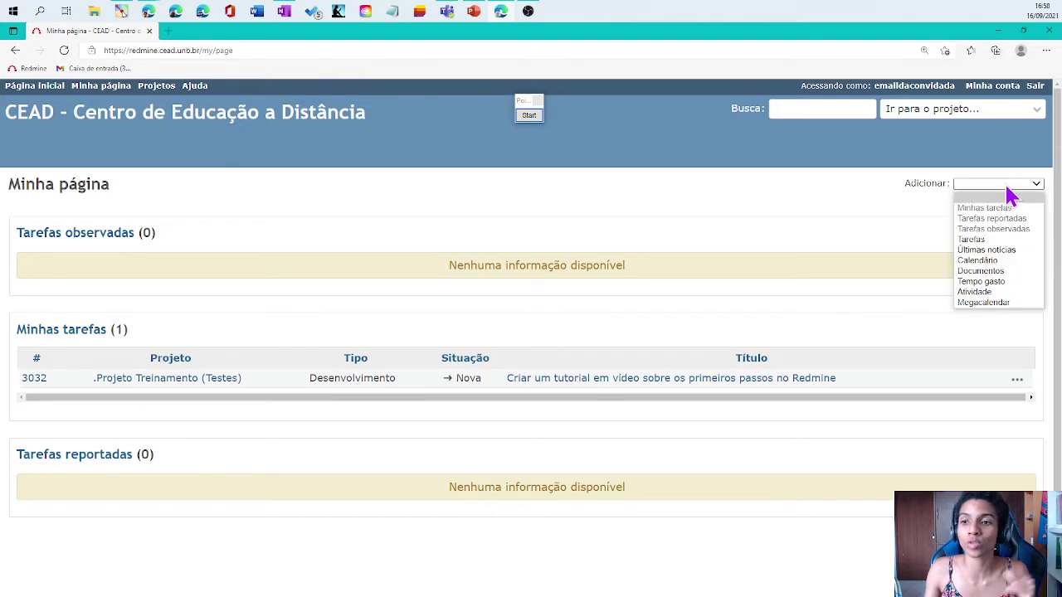
left_click(1002, 250)
left_click(988, 186)
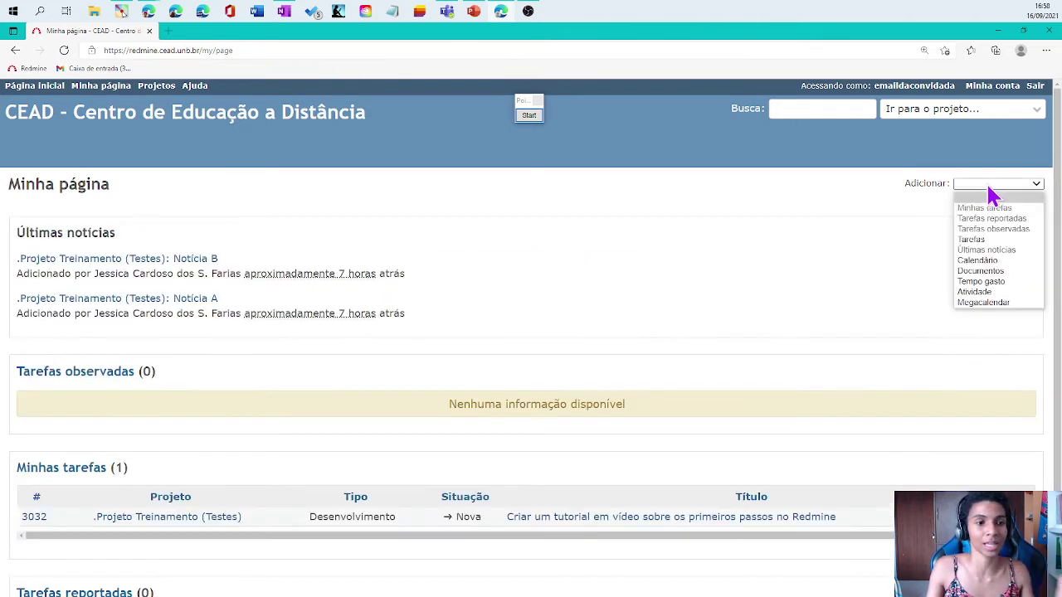
left_click(1001, 260)
left_click(998, 186)
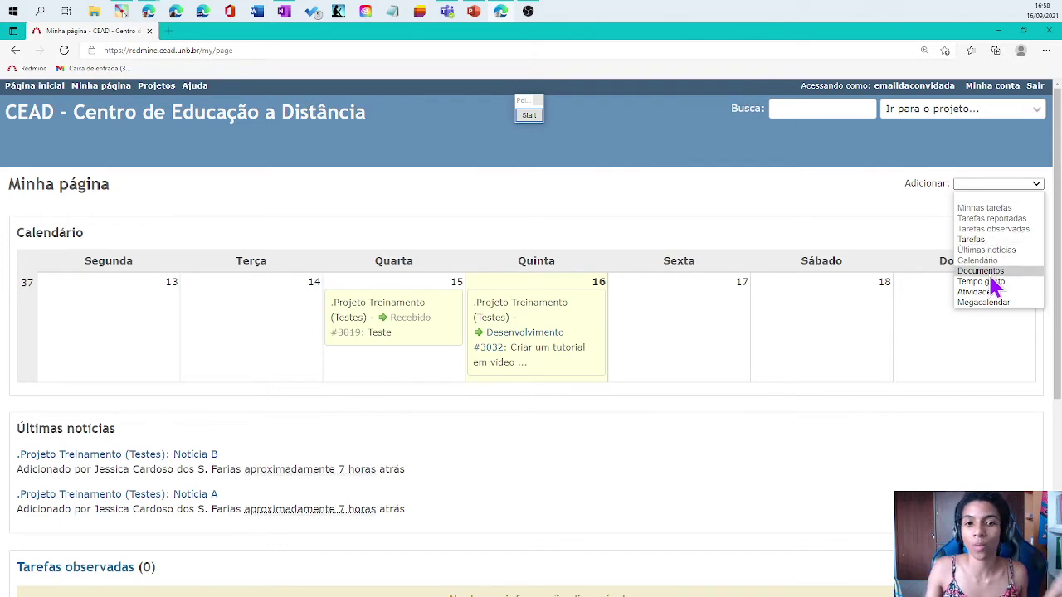
left_click(994, 272)
left_click(998, 184)
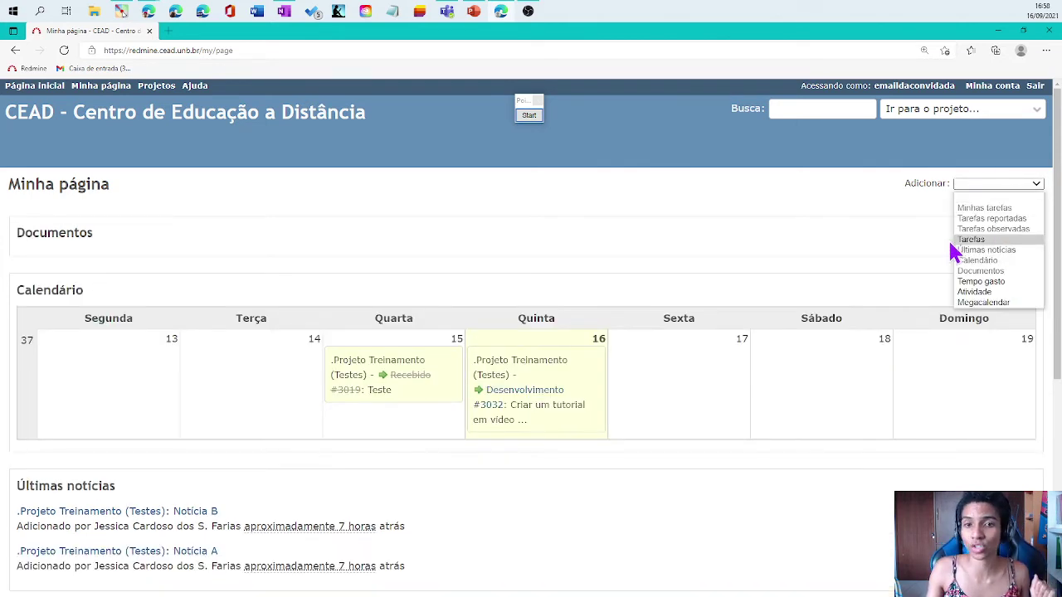
left_click(685, 236)
Remove the Documentos, Calendário, Últimas notícias and Tarefas observadas blocks from the page.
left_click(1026, 236)
left_click(1027, 241)
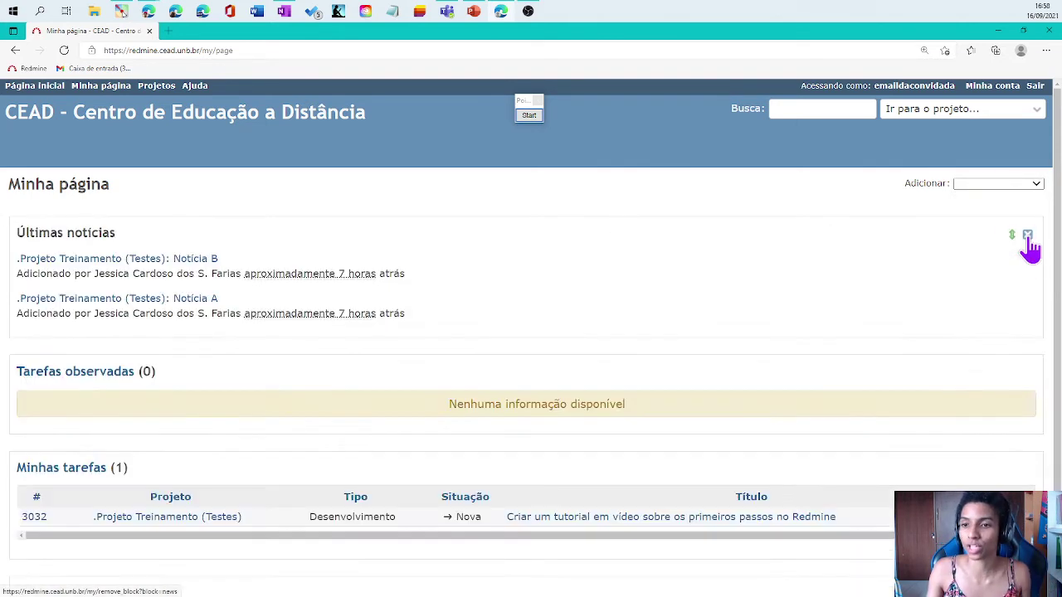
left_click(1028, 243)
left_click(1029, 238)
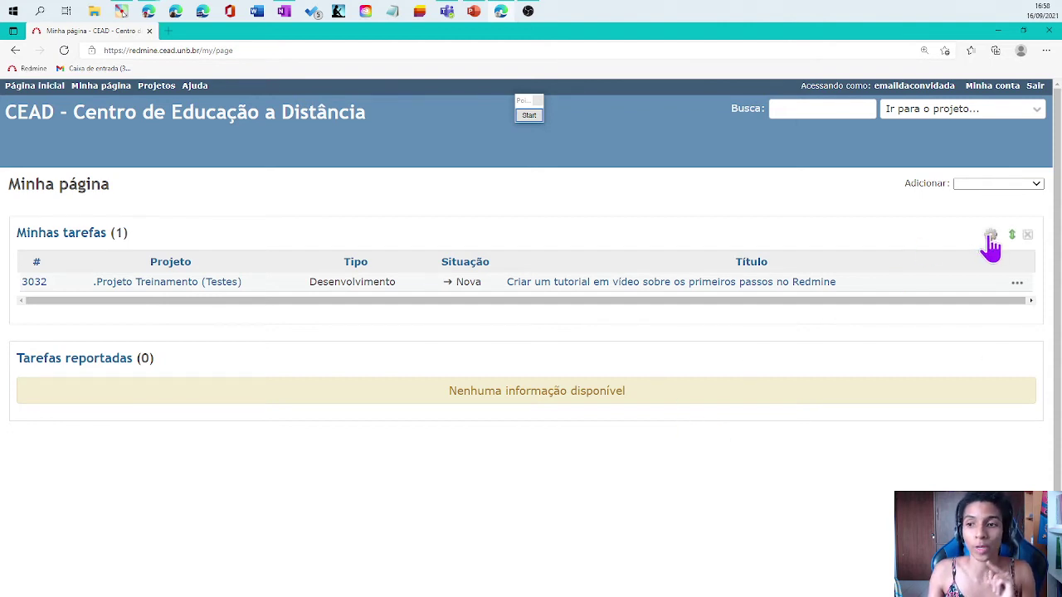
Open the column options of the Minhas tarefas block and add Autor to the selected columns.
left_click(991, 240)
scroll(230, 279, "down", 1)
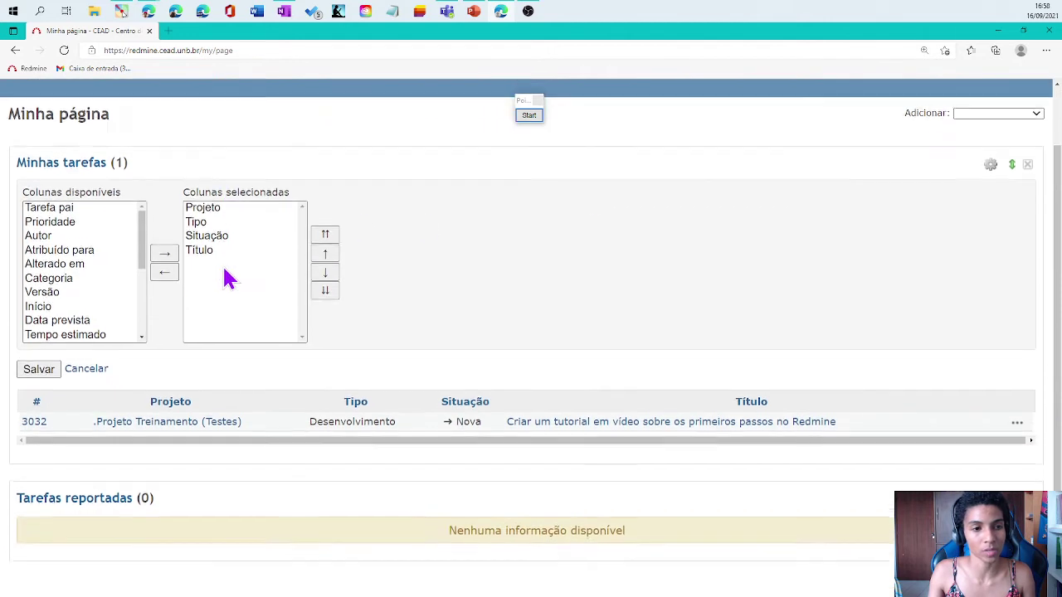
left_click(81, 231)
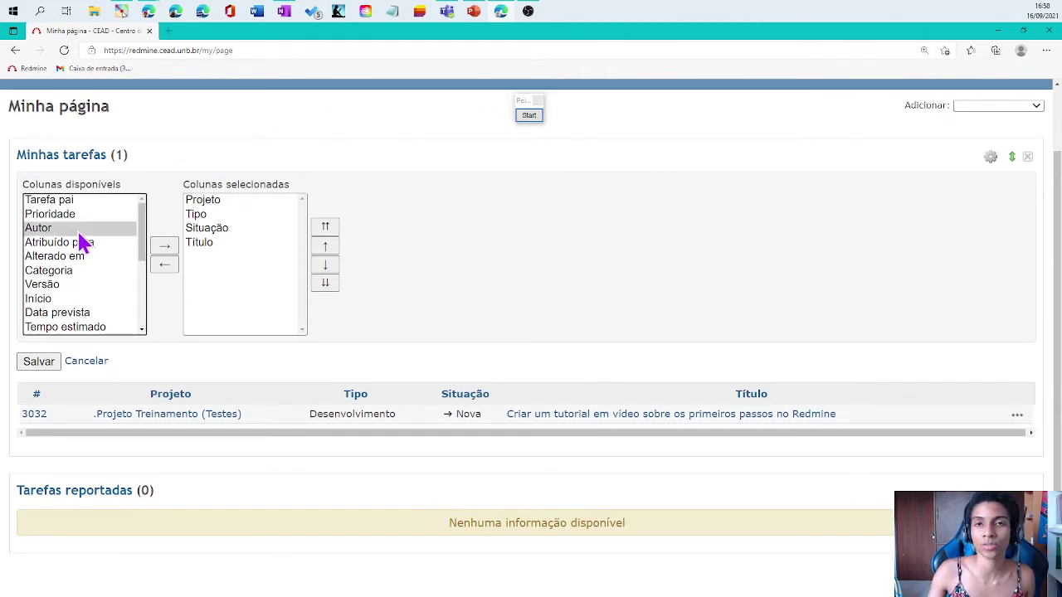
left_click(83, 203)
left_click(83, 230)
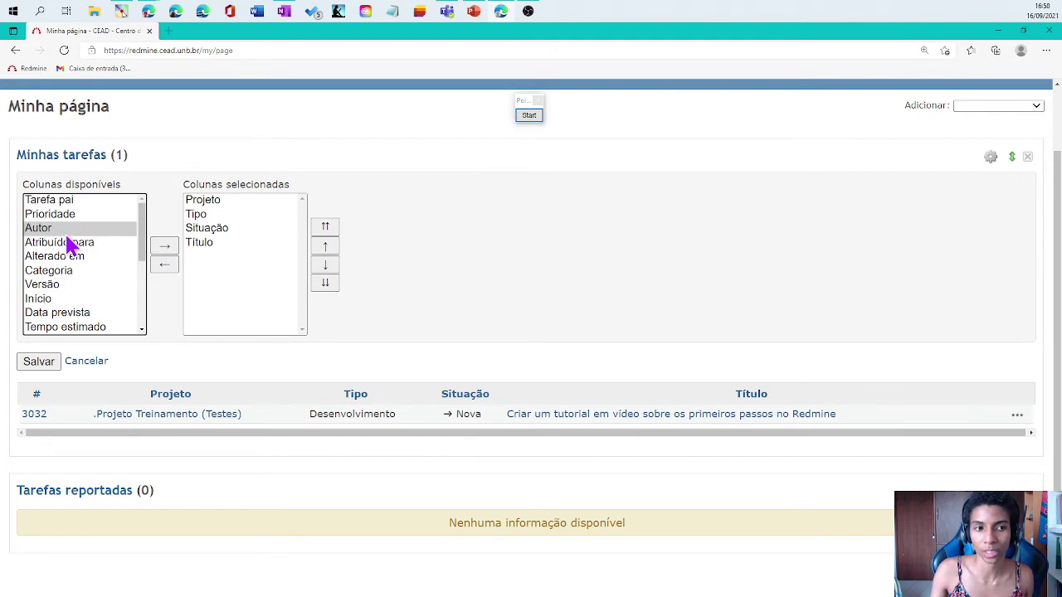
left_click(163, 253)
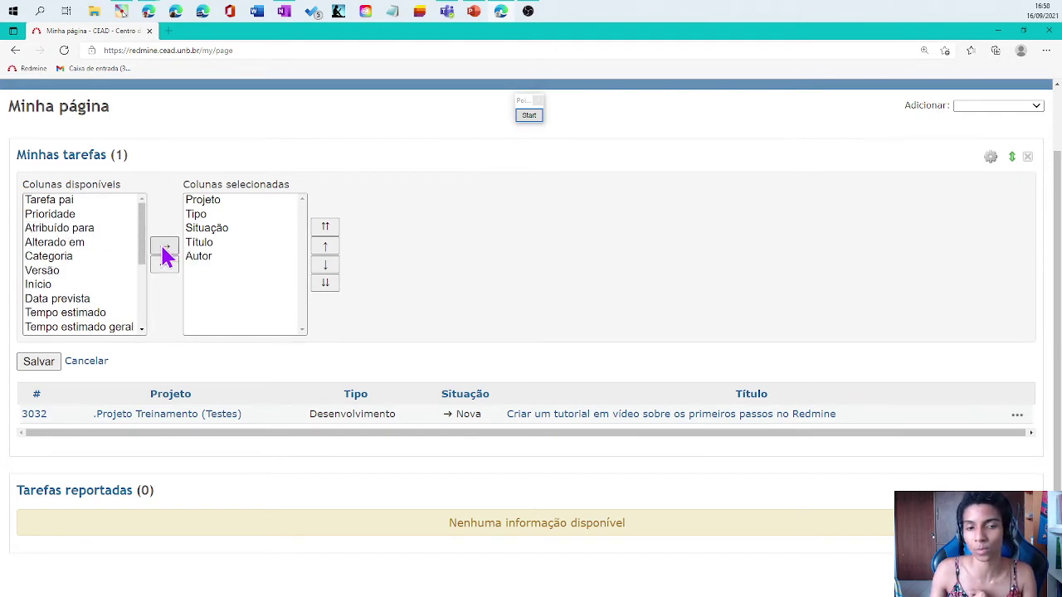
left_click(233, 258)
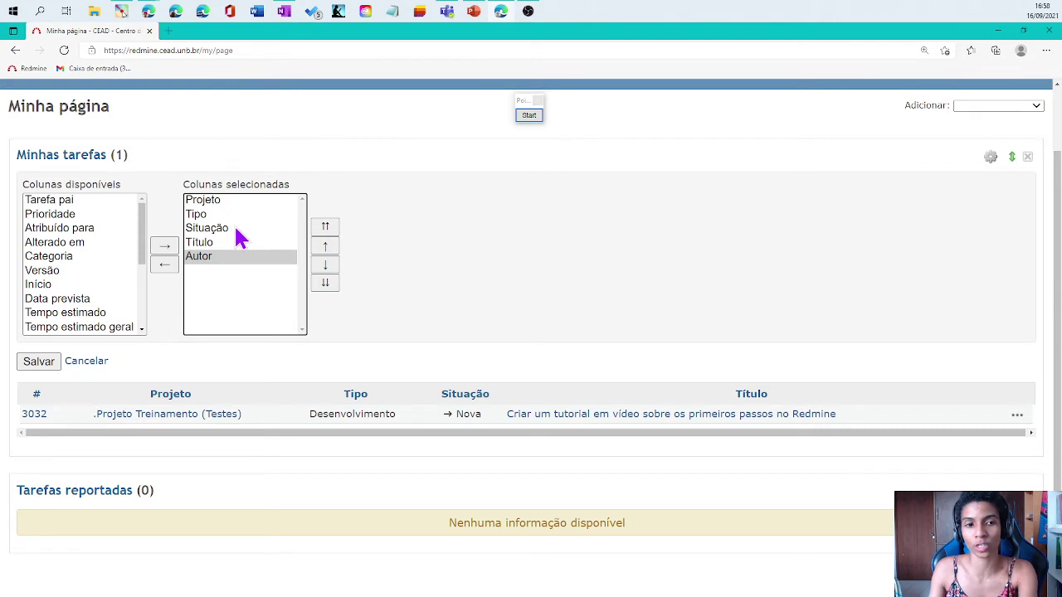
left_click(232, 203)
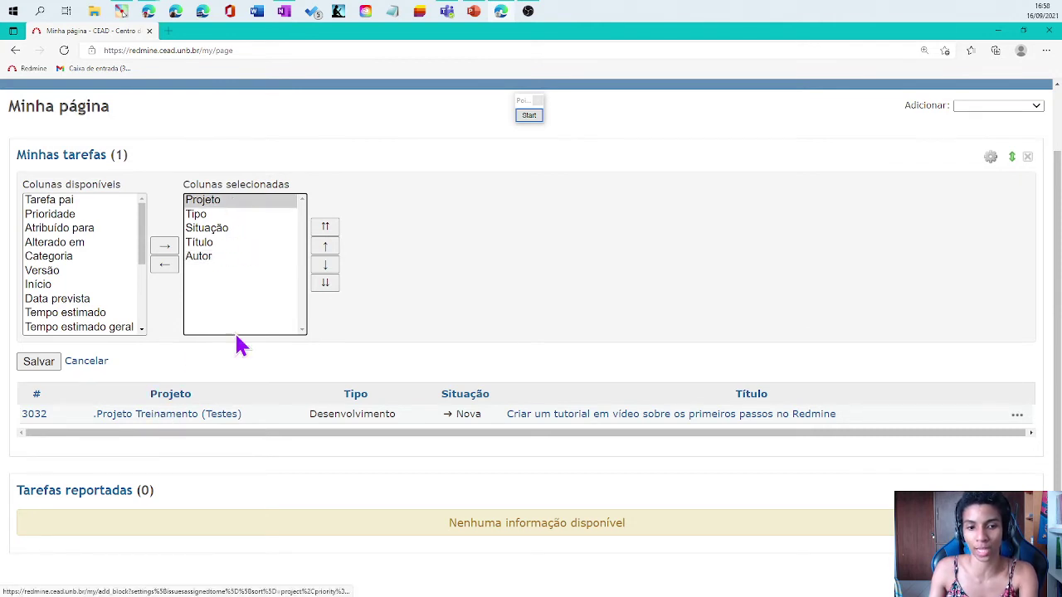
left_click(237, 217)
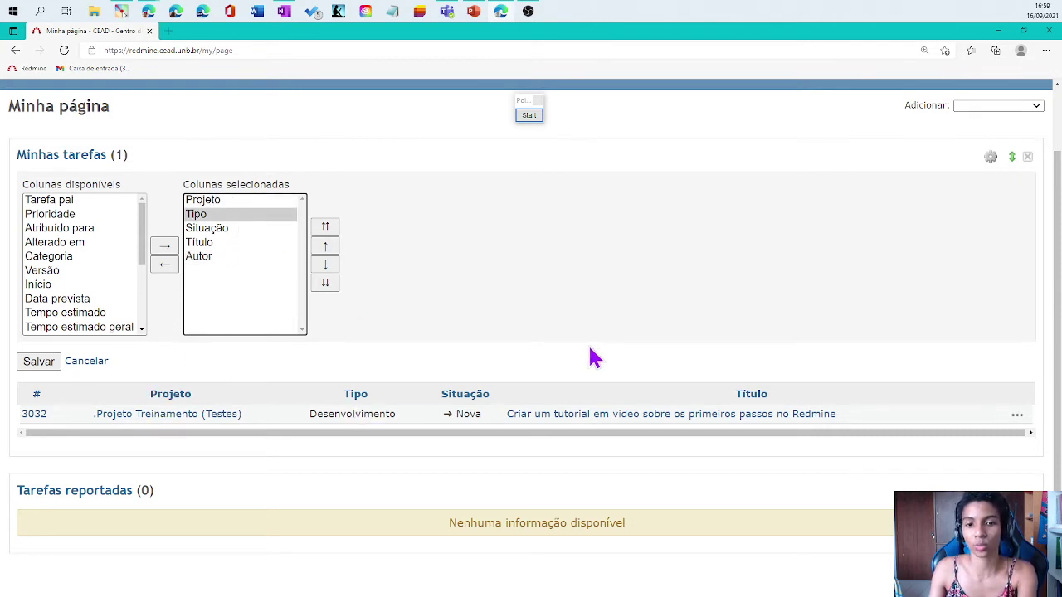
left_click(217, 258)
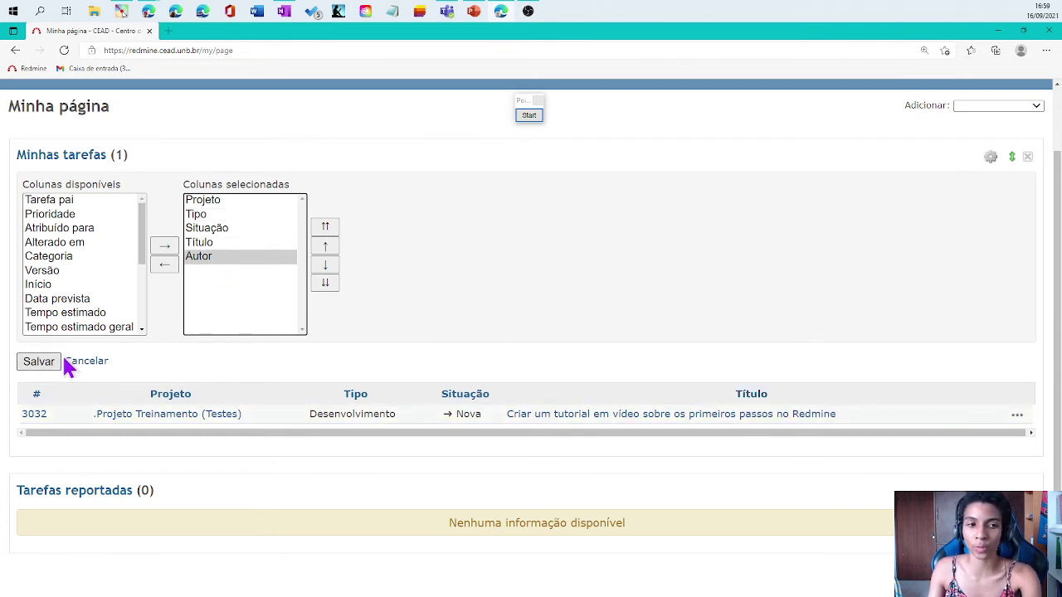
Add the Data prevista and Última atualização por columns to the Minhas tarefas block and save the options.
left_click_drag(138, 220, 143, 326)
left_click(75, 229)
left_click(164, 246)
left_click(100, 274)
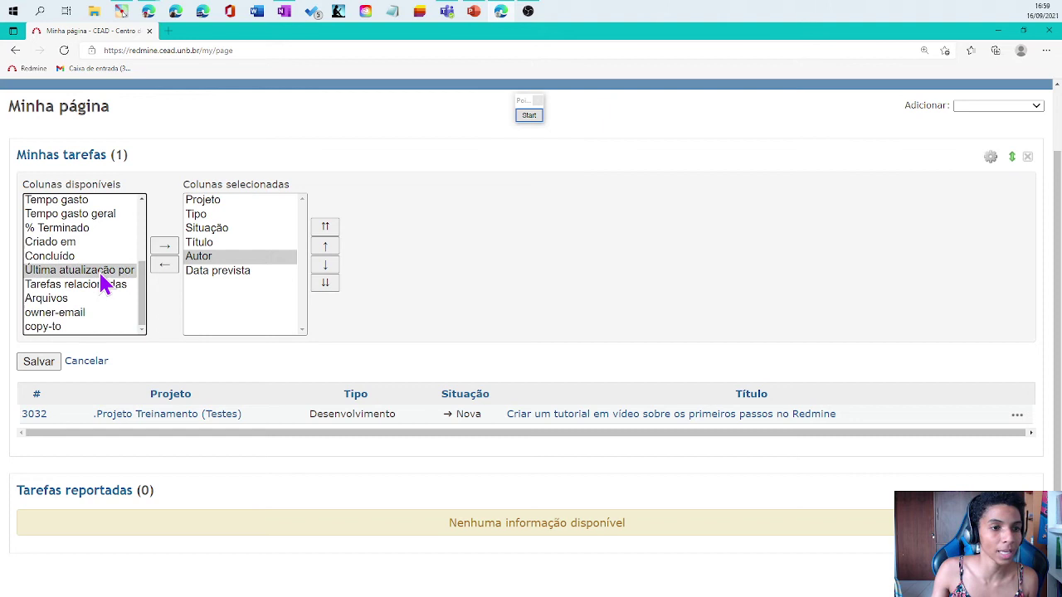
left_click(165, 246)
left_click(39, 362)
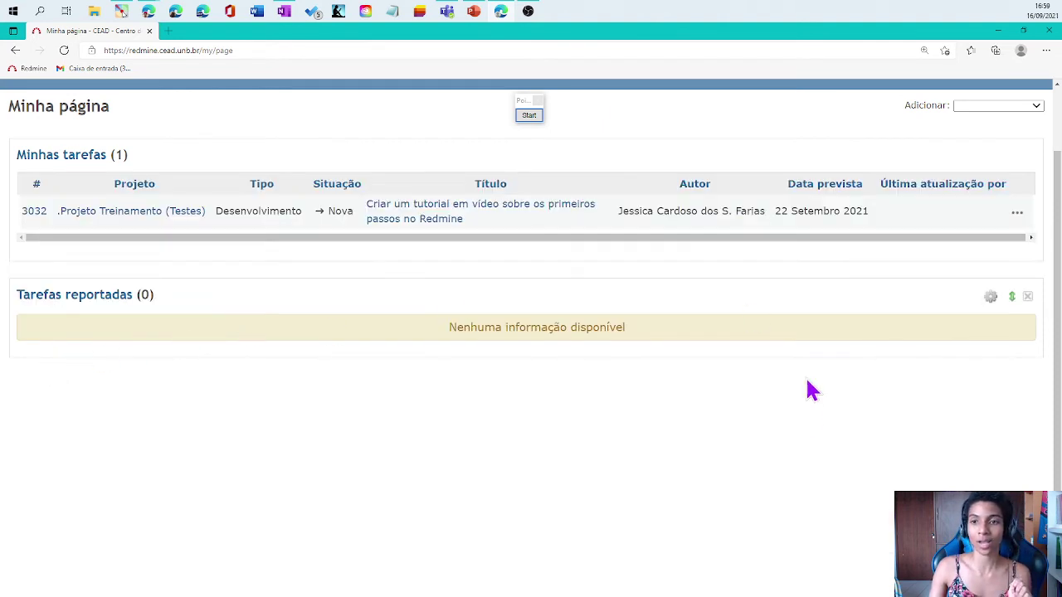
Annotate the screen with red rectangles around the Autor, Data prevista and Última atualização por columns, then end the annotation.
left_click(533, 115)
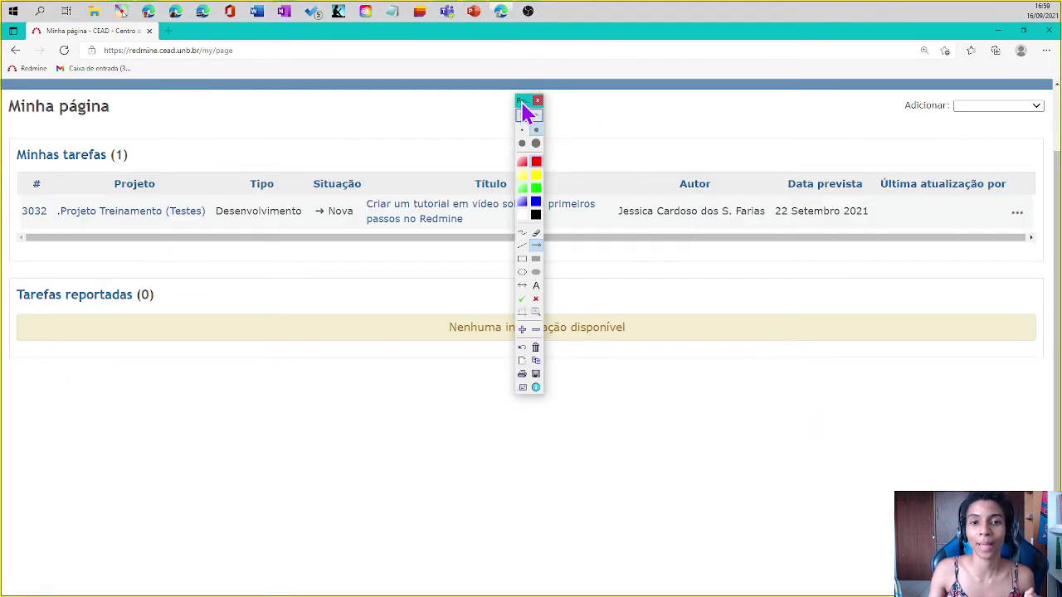
left_click_drag(521, 105, 100, 63)
left_click(84, 157)
left_click_drag(611, 146, 752, 241)
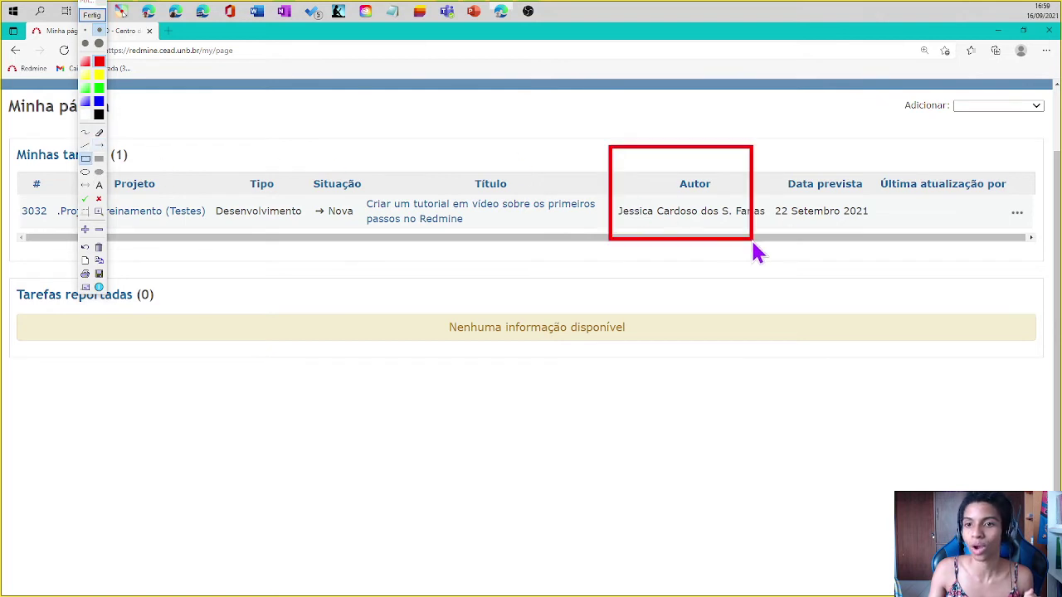
left_click_drag(765, 151, 871, 224)
left_click_drag(877, 156, 1042, 224)
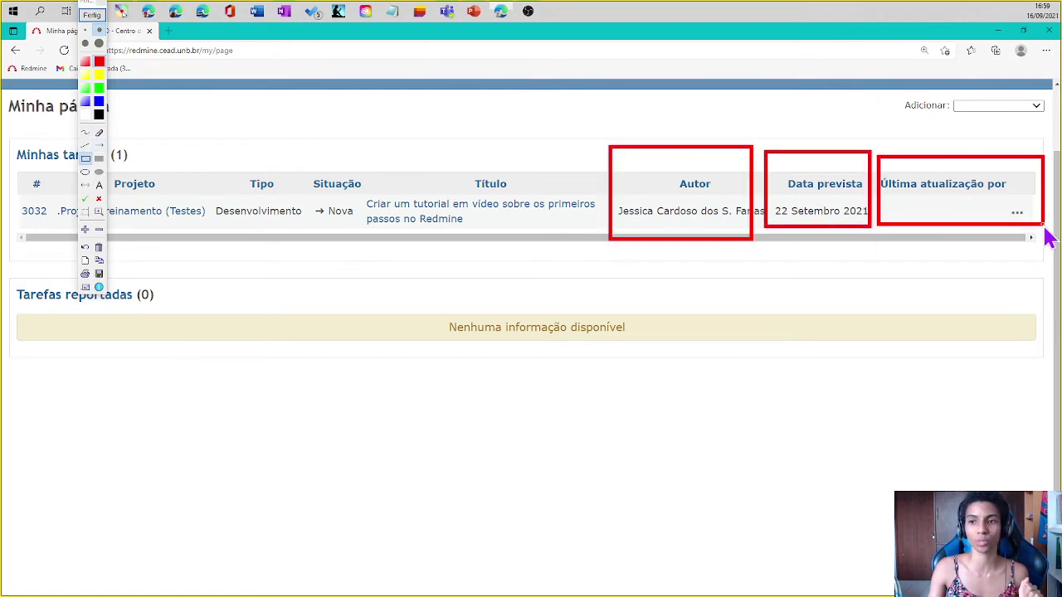
left_click(92, 15)
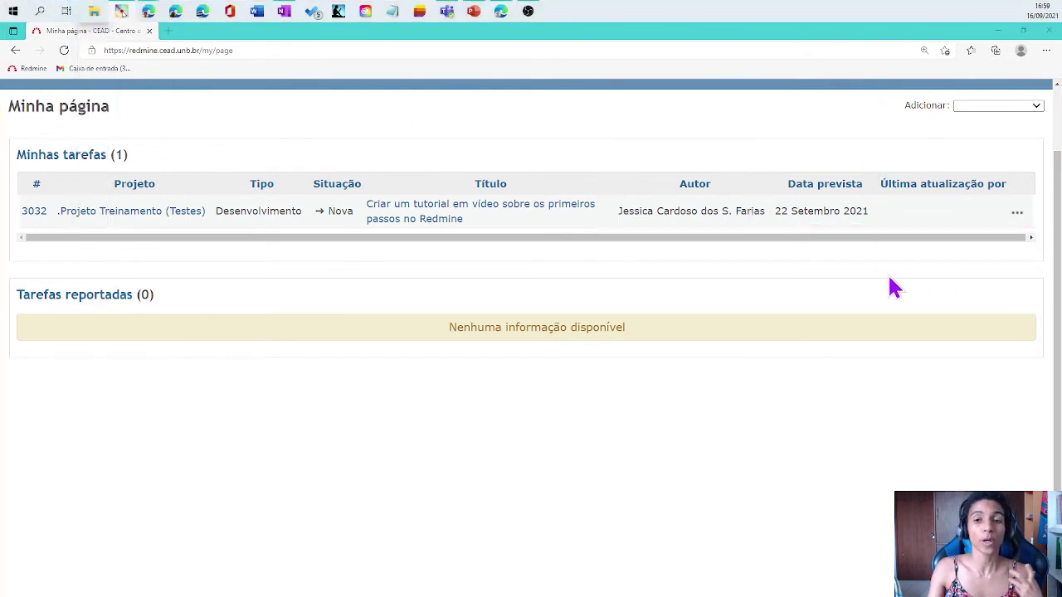
In the Minhas tarefas column options, move Data prevista to first place and Autor to second.
left_click(990, 158)
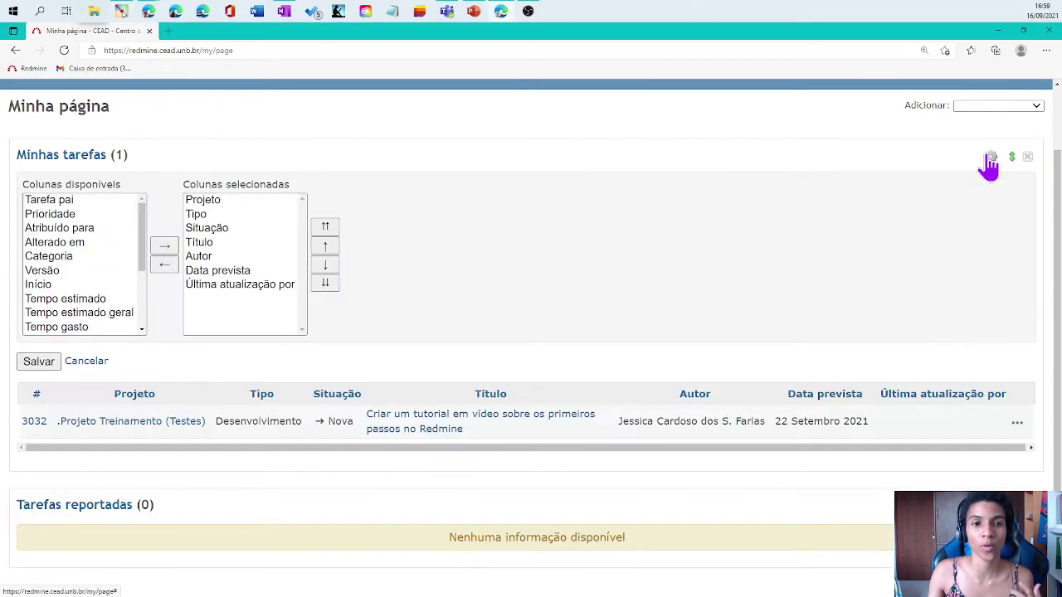
left_click(244, 270)
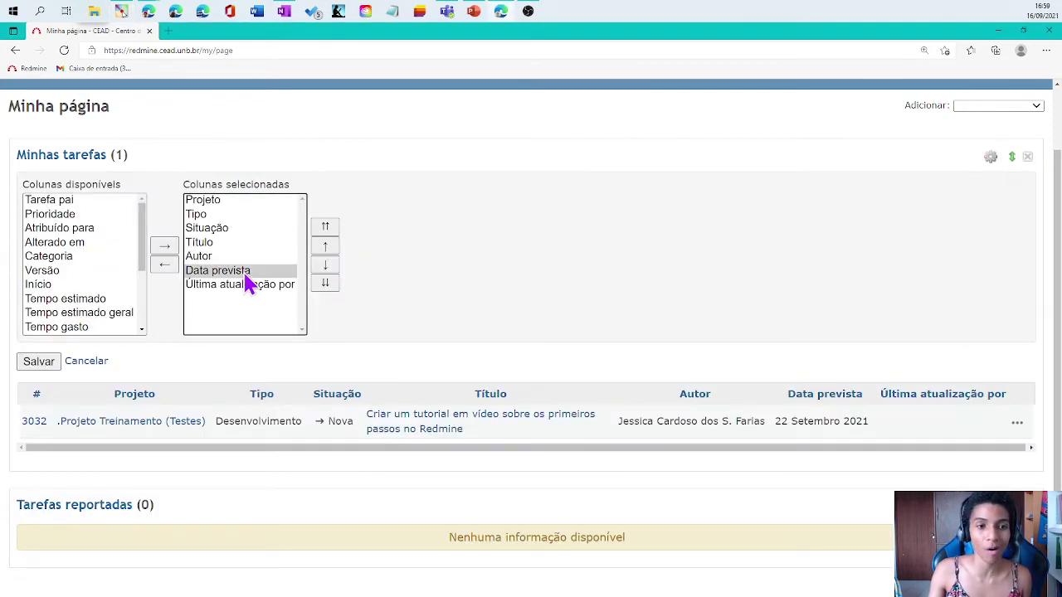
left_click(325, 227)
left_click(242, 271)
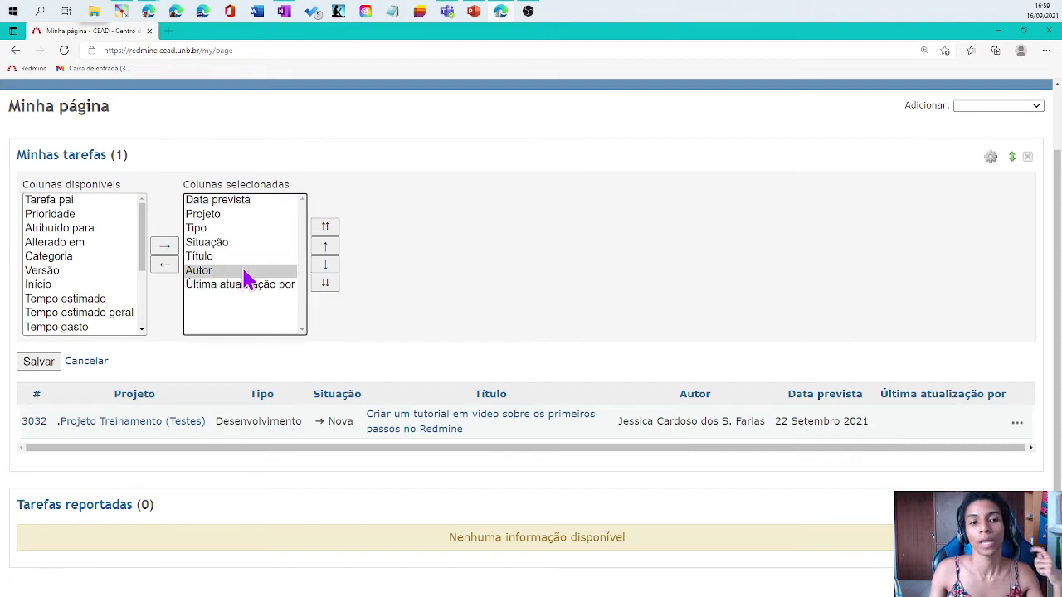
left_click(325, 249)
left_click(326, 251)
left_click(326, 251)
left_click(326, 251)
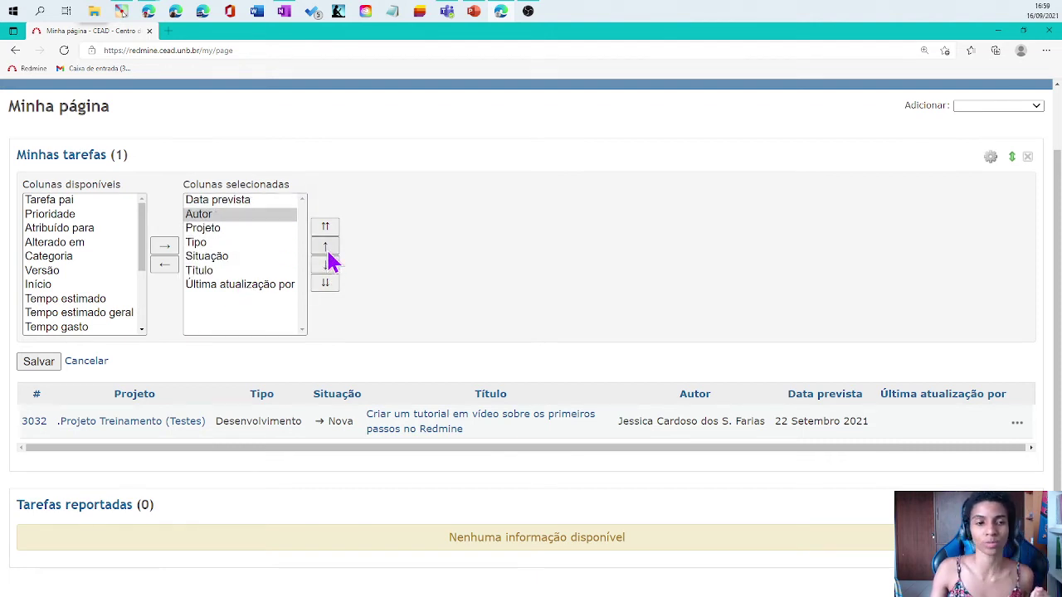
Remove Situação and Última atualização por from the selected columns of Minhas tarefas and save the options.
left_click(239, 257)
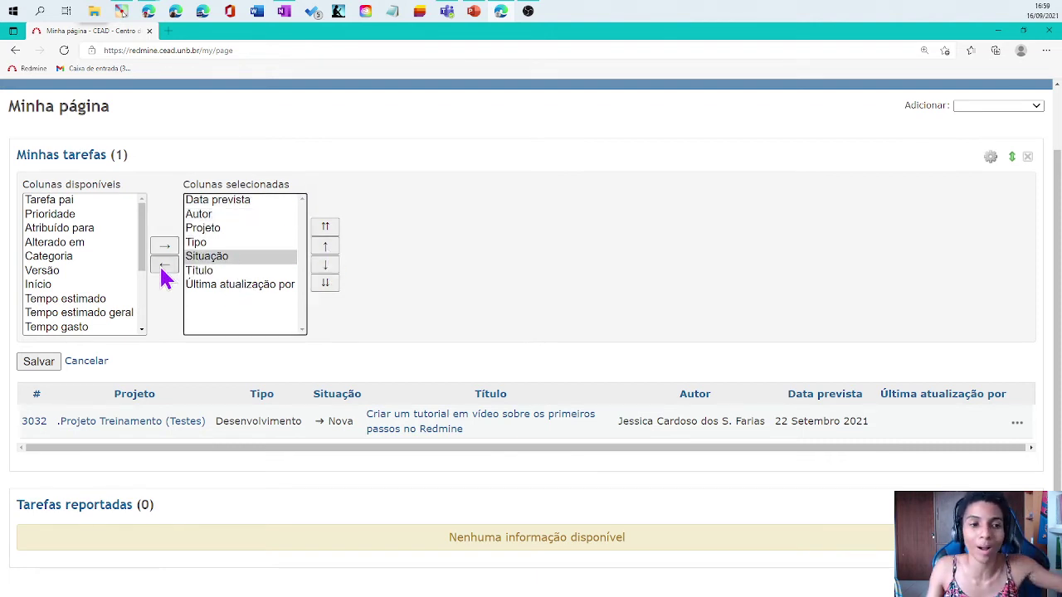
left_click(164, 266)
left_click(211, 259)
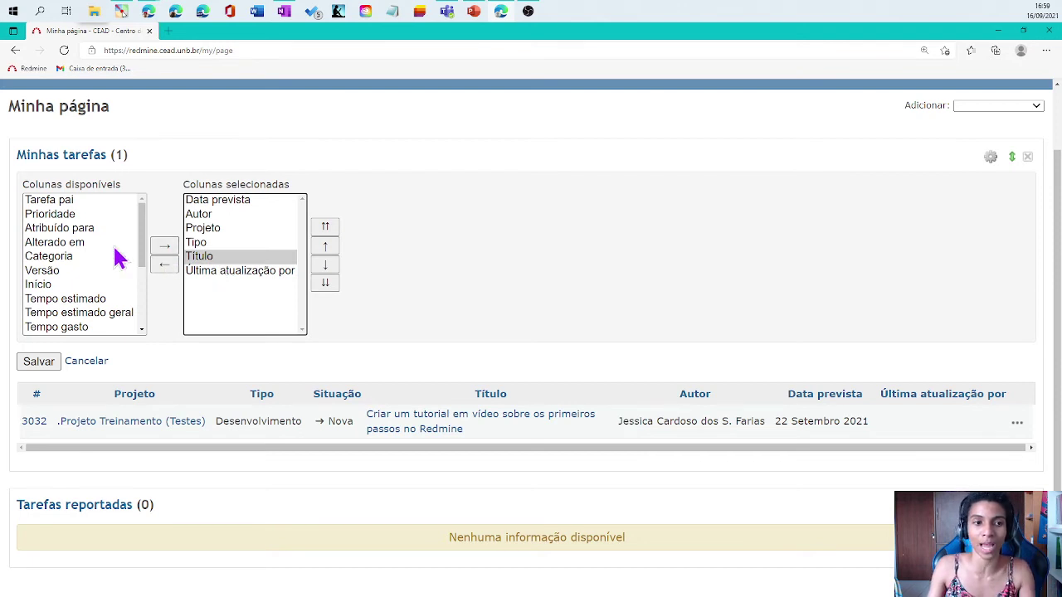
left_click(240, 270)
left_click(164, 265)
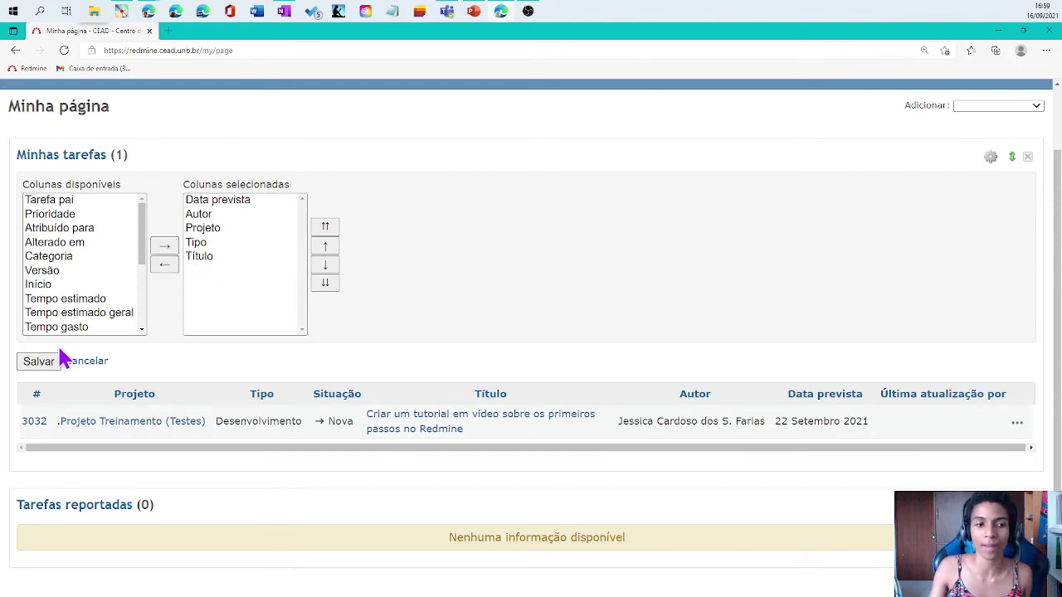
left_click(46, 362)
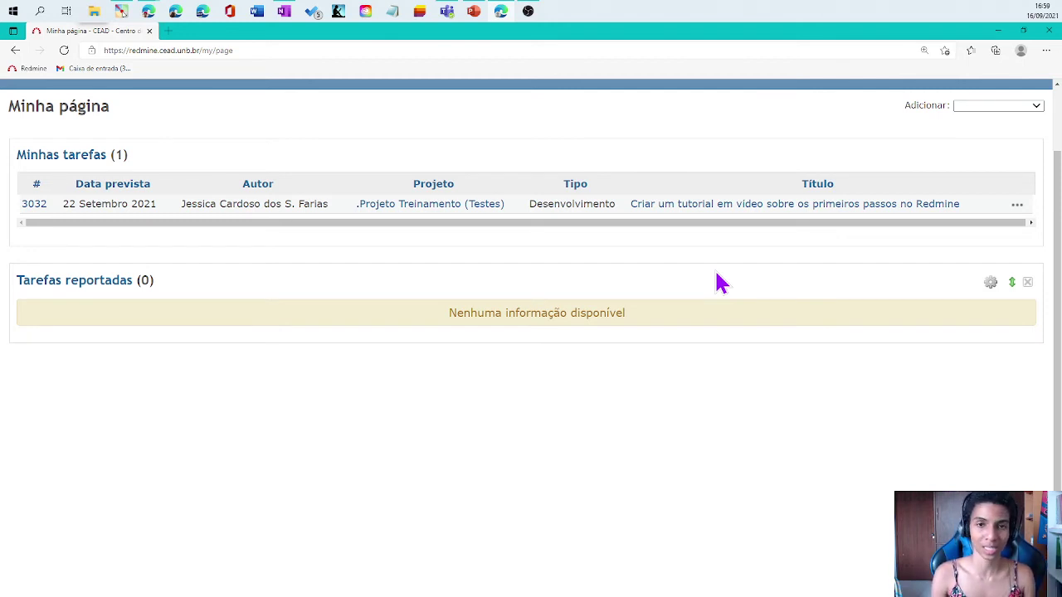
left_click(1025, 109)
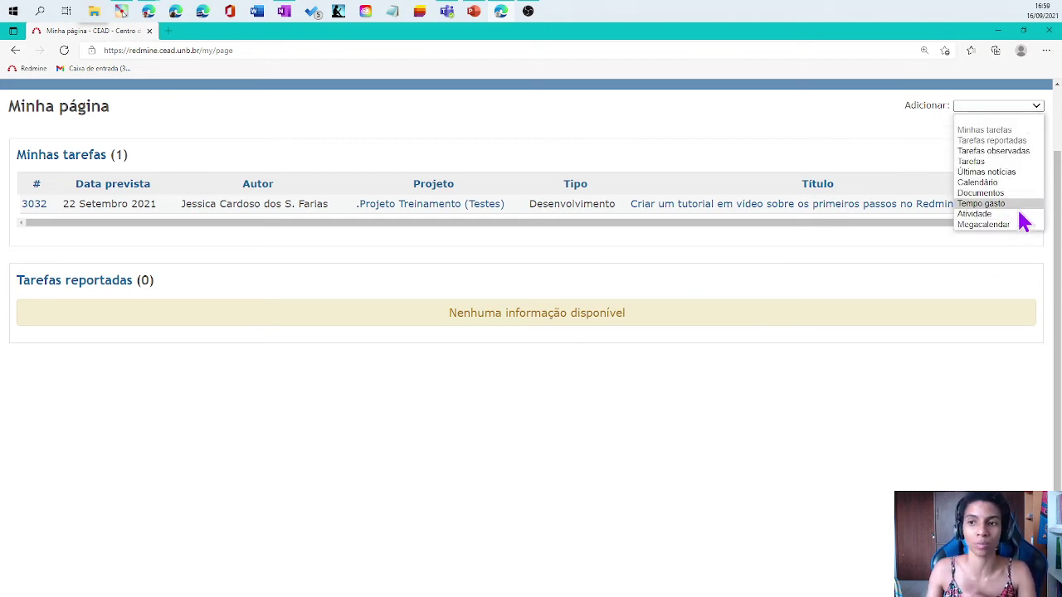
left_click(989, 245)
scroll(723, 284, "up", 1)
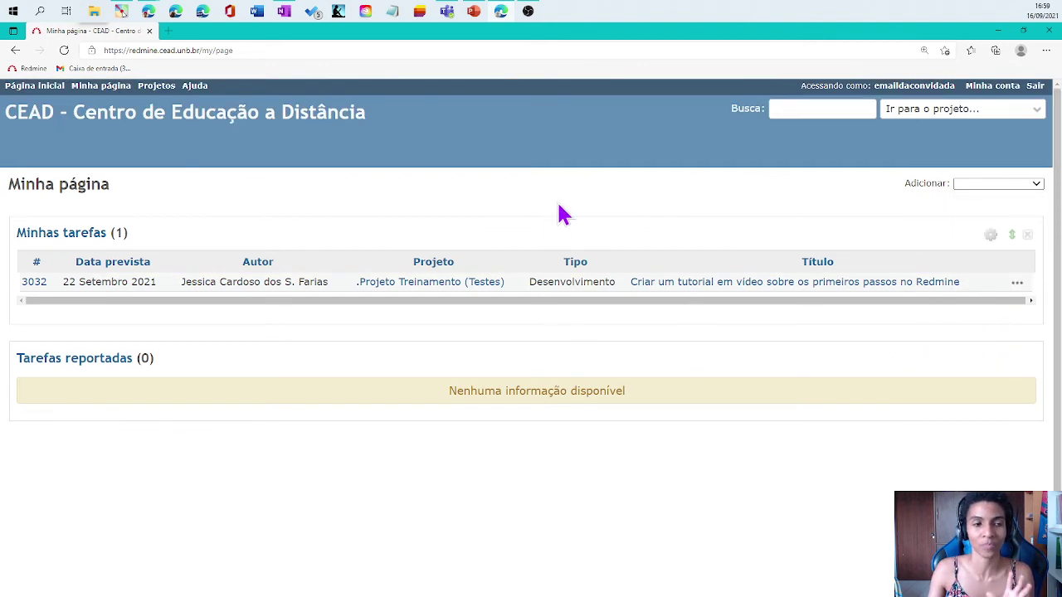
Follow the listed task's number, project and title links in Minhas tarefas, returning to Minha página after each one.
left_click(34, 282)
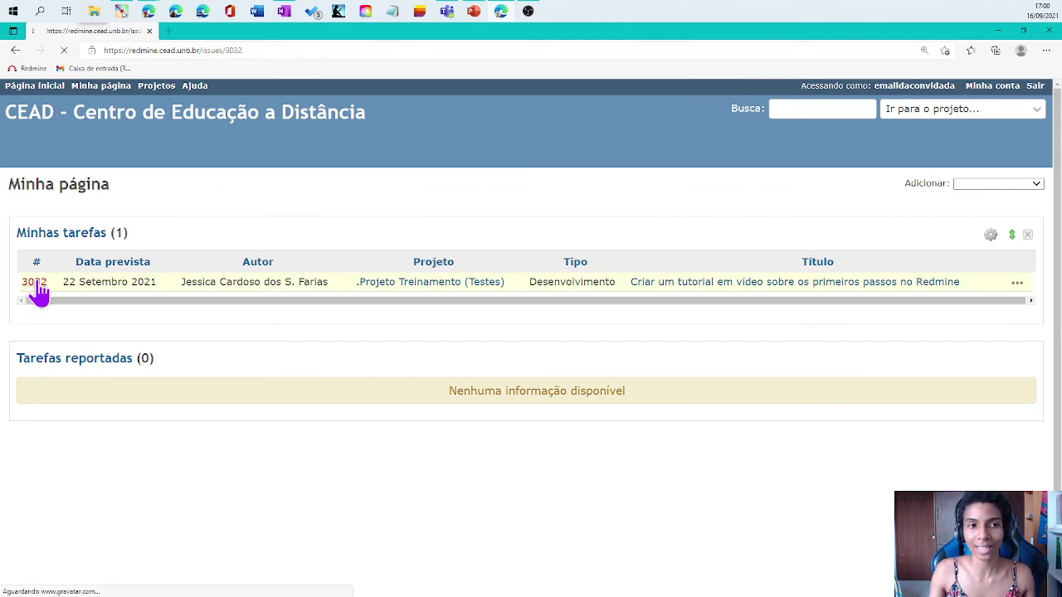
left_click(14, 51)
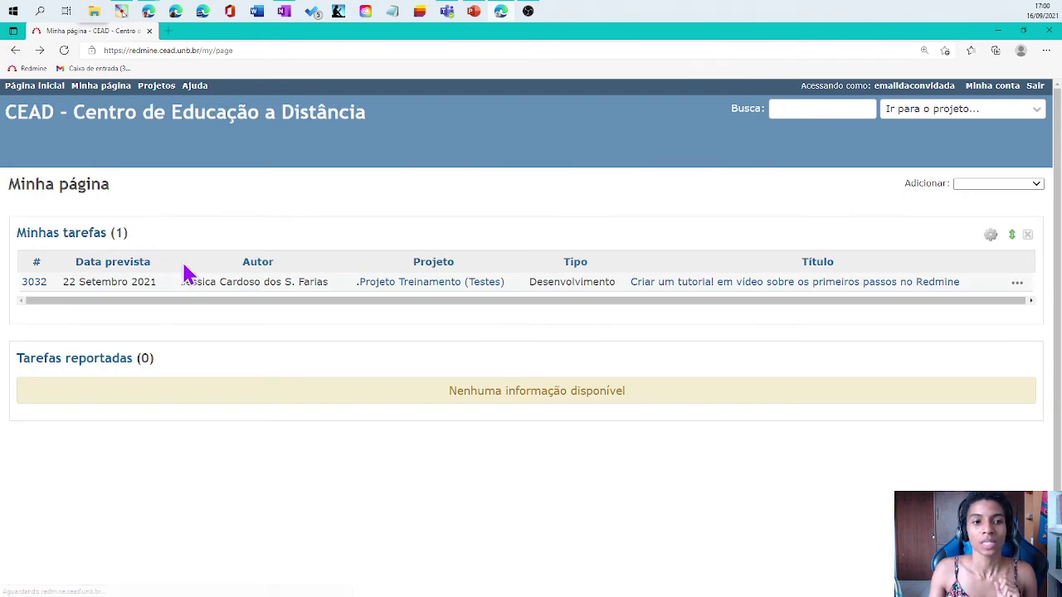
left_click(414, 283)
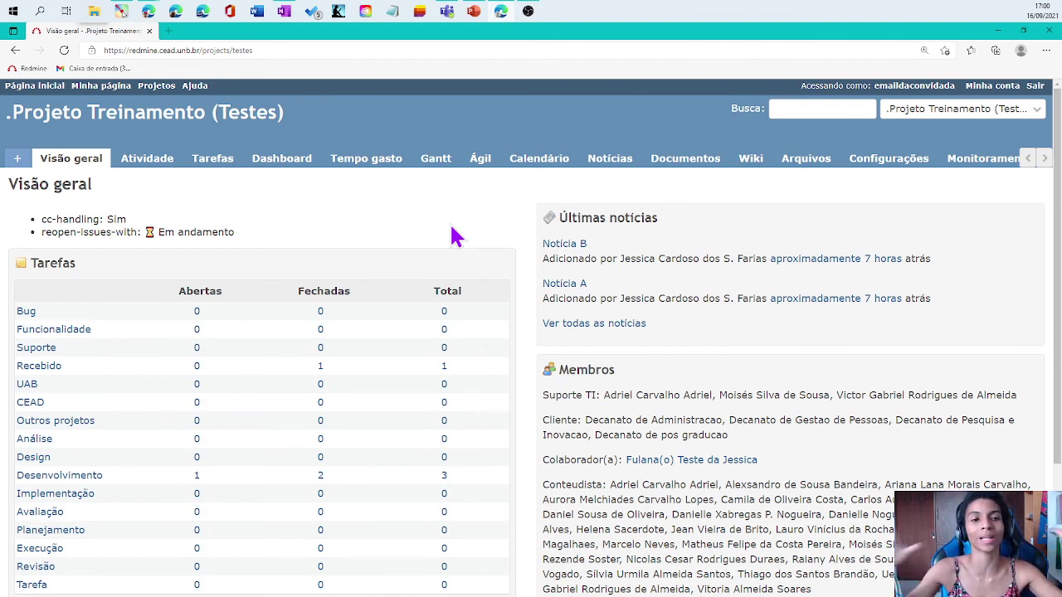
left_click(15, 49)
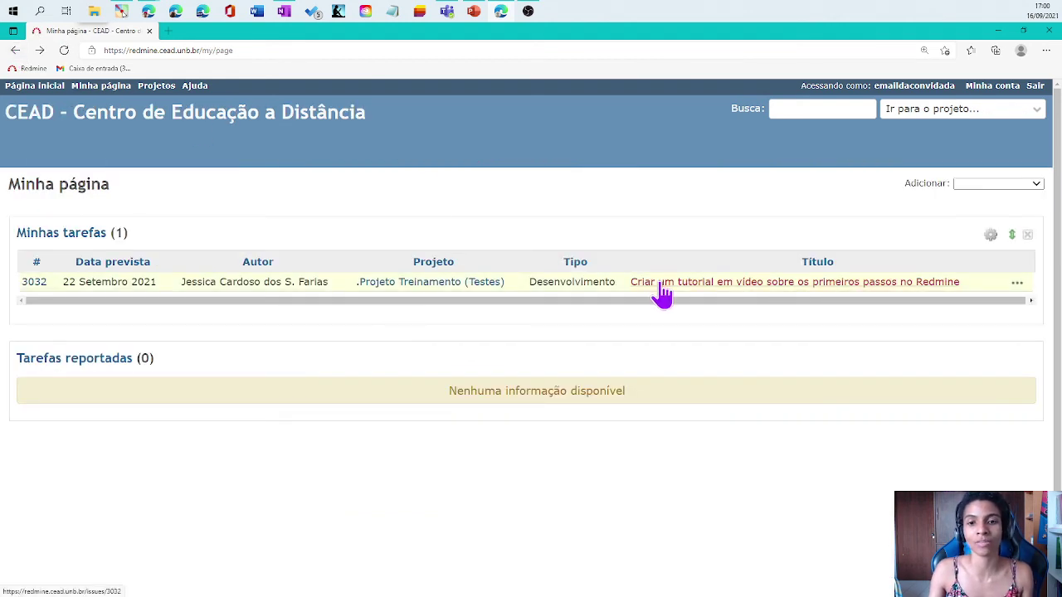
left_click(699, 286)
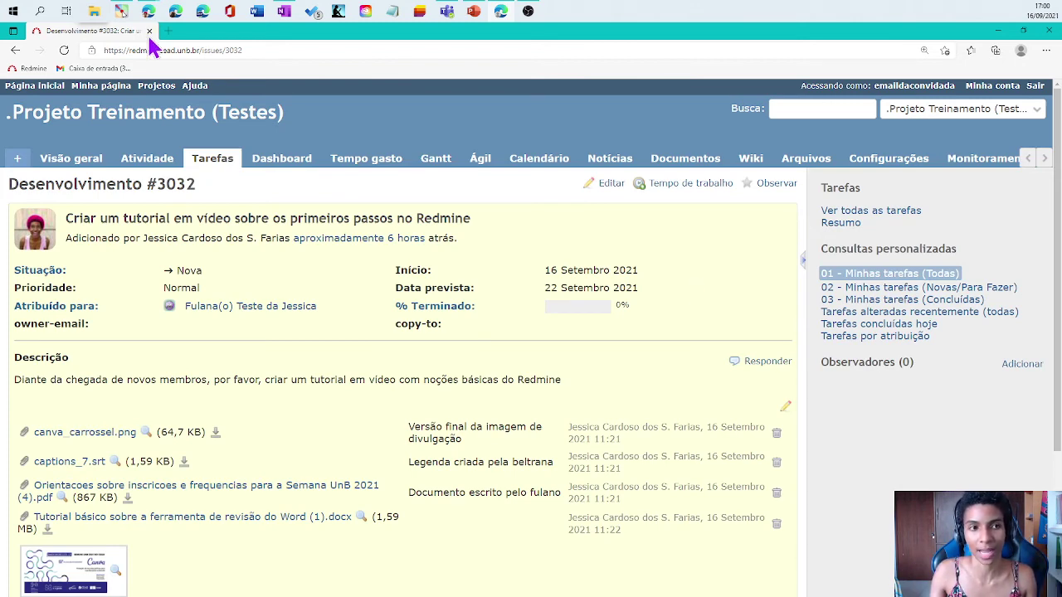
left_click(15, 49)
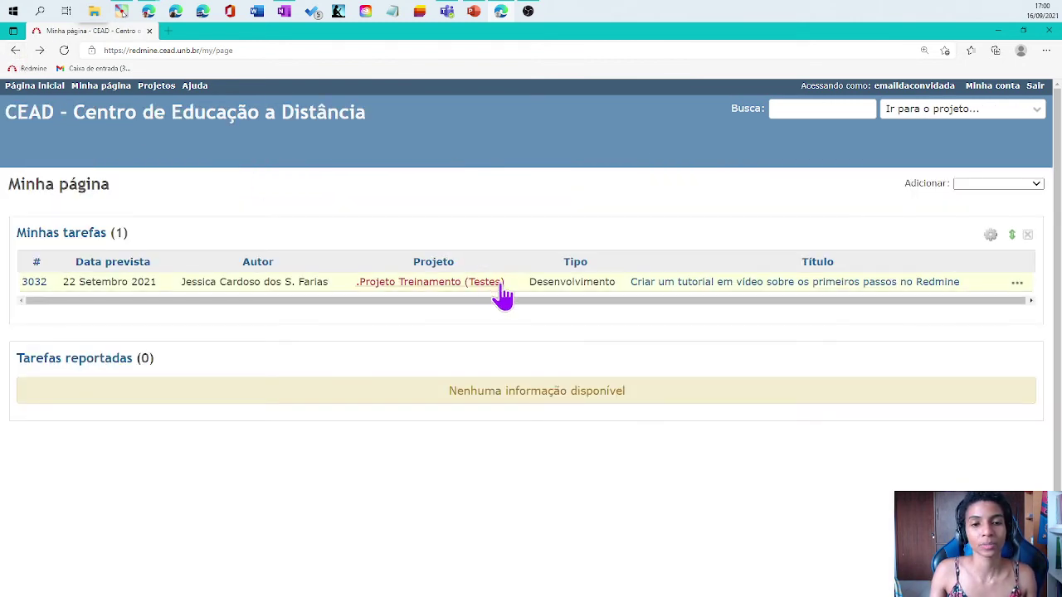
Sort the Minhas tarefas list in turn by Projeto, Autor, Tipo and Título, reversing the Título order at the end.
left_click(438, 263)
left_click(259, 264)
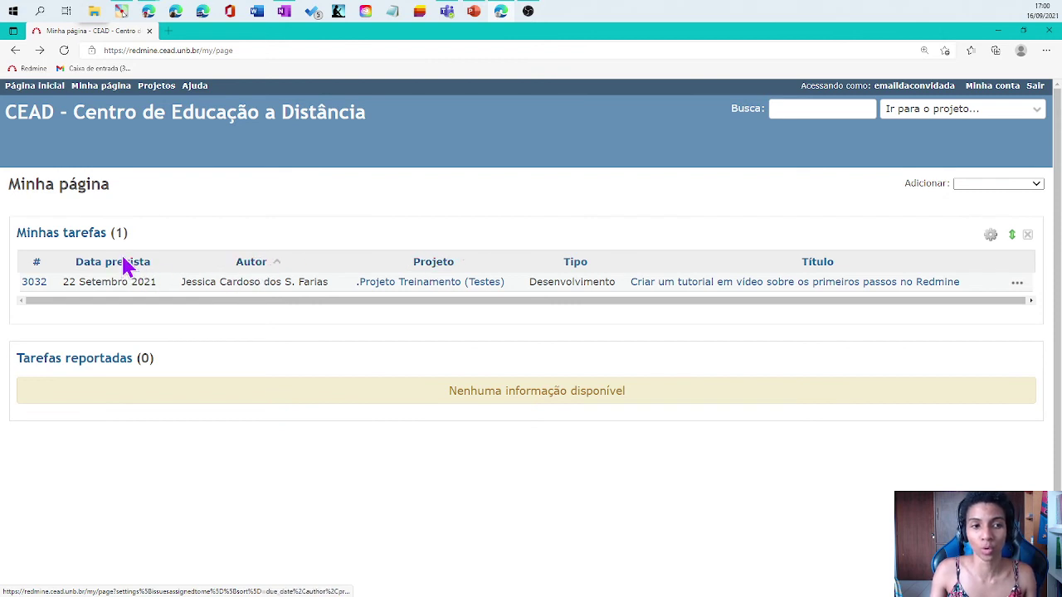
left_click(262, 265)
left_click(450, 266)
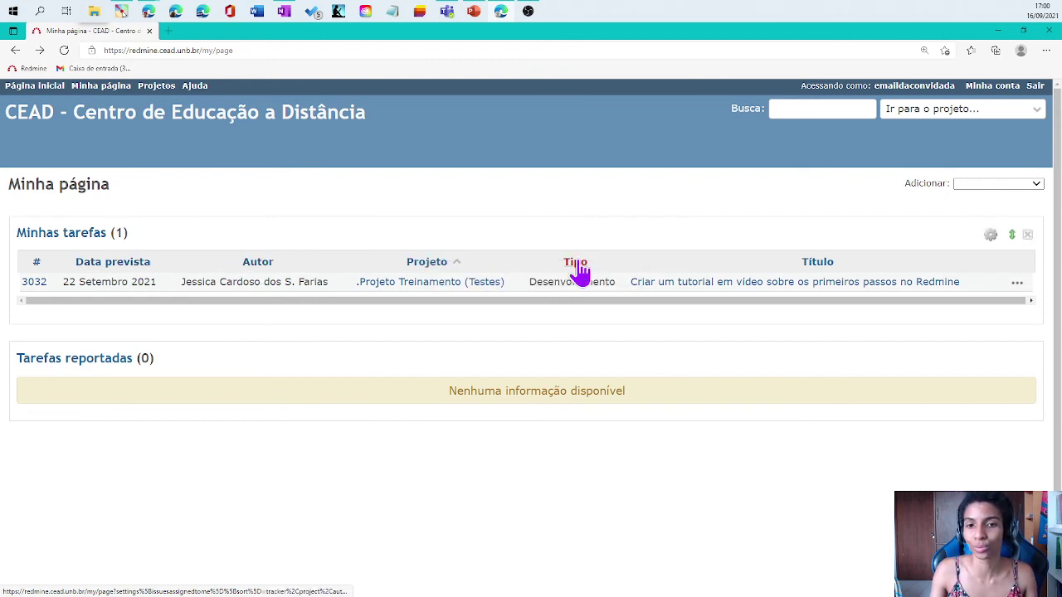
left_click(576, 266)
left_click(823, 265)
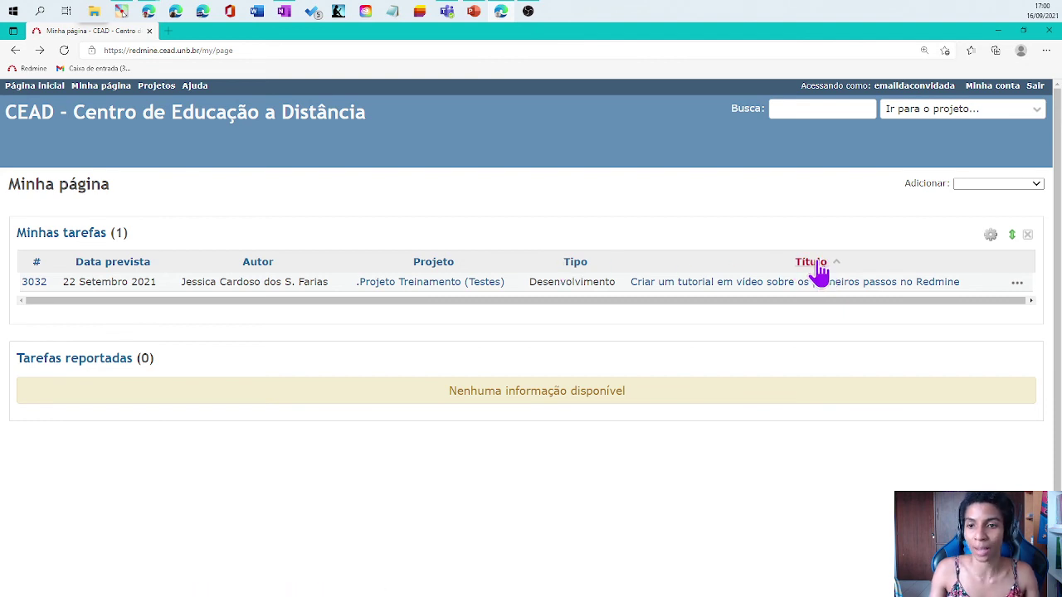
left_click(817, 265)
Try sorting Minhas tarefas by Data prevista, Projeto, Tipo and Título, and finish with it sorted ascending by Autor.
left_click(249, 265)
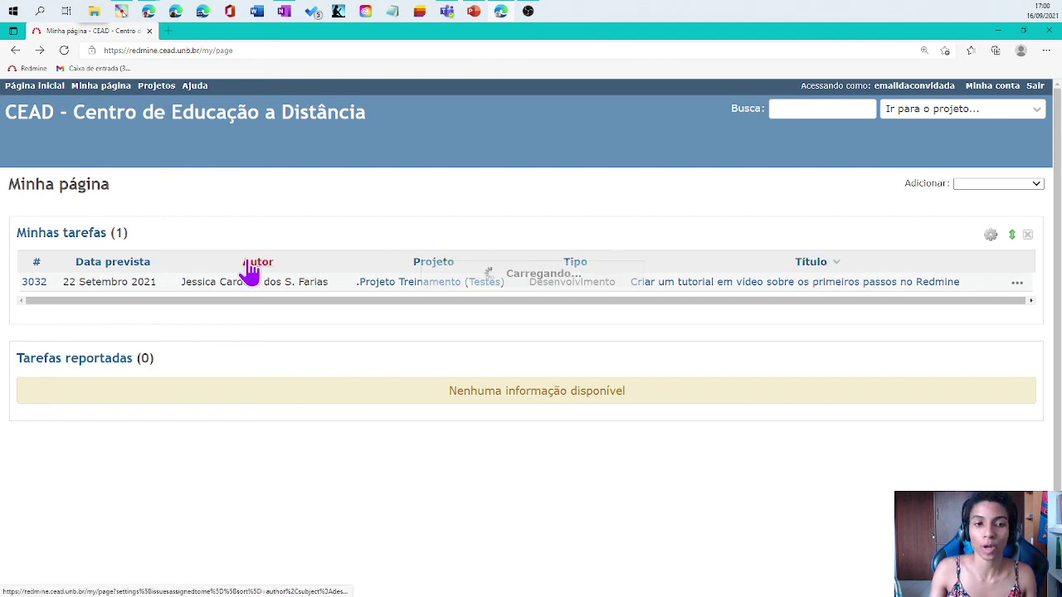
left_click(132, 272)
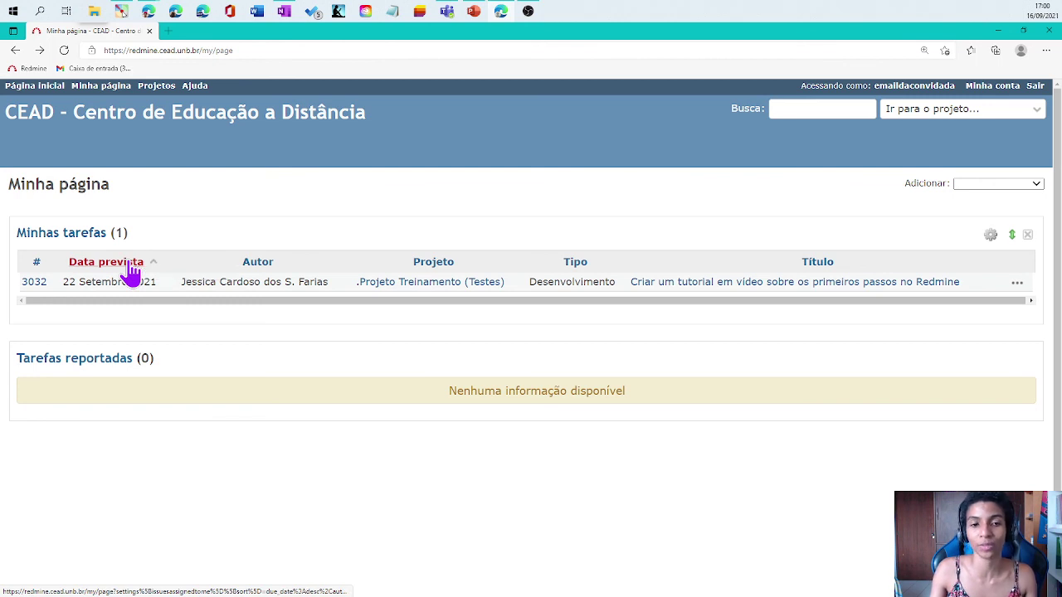
left_click(440, 267)
left_click(572, 267)
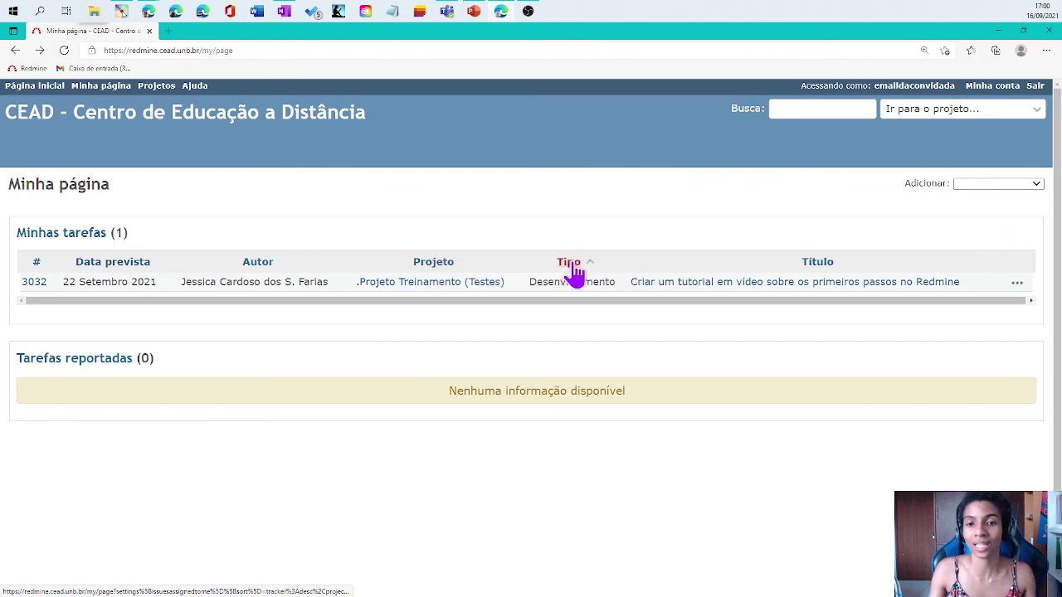
left_click(805, 267)
left_click(573, 267)
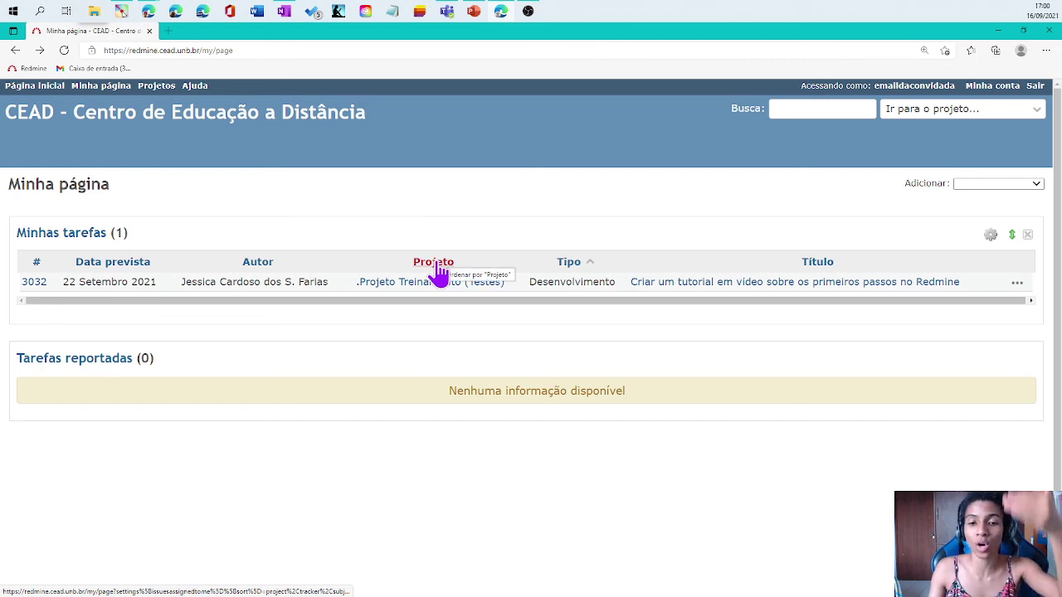
left_click(254, 265)
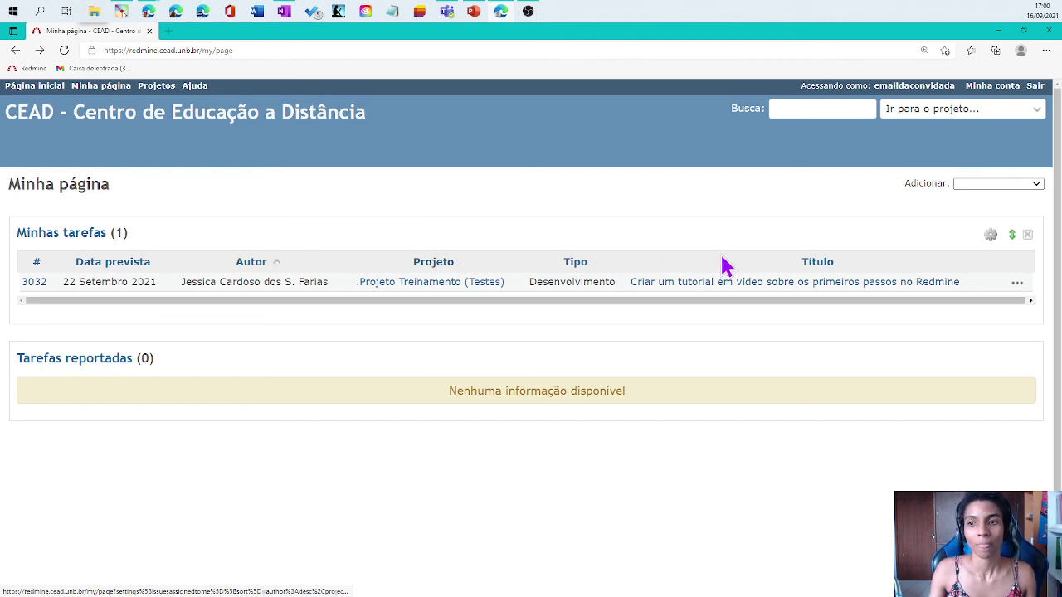